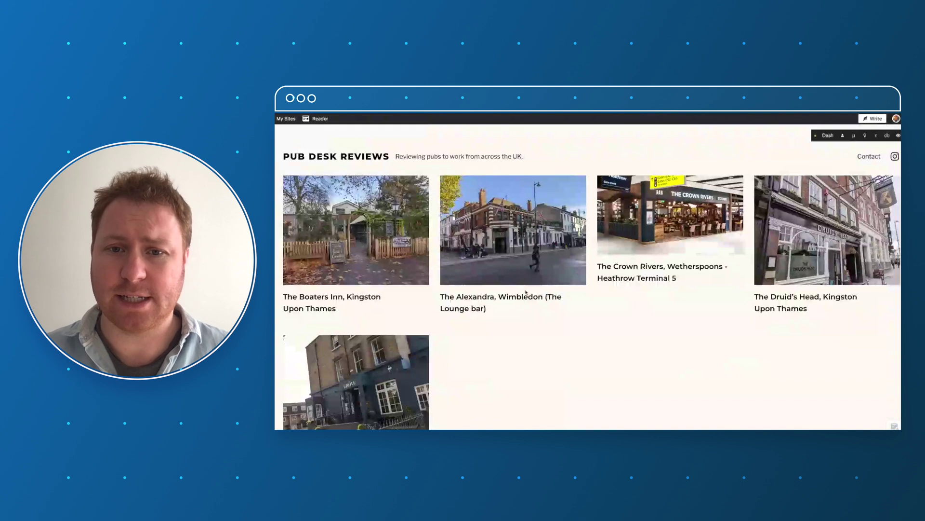
Create a blank new page titled 'Subscribe!' with the cursor in its empty body.
{"action": "scroll", "coordinate": [526, 291], "scroll_direction": "down", "scroll_amount": 2}
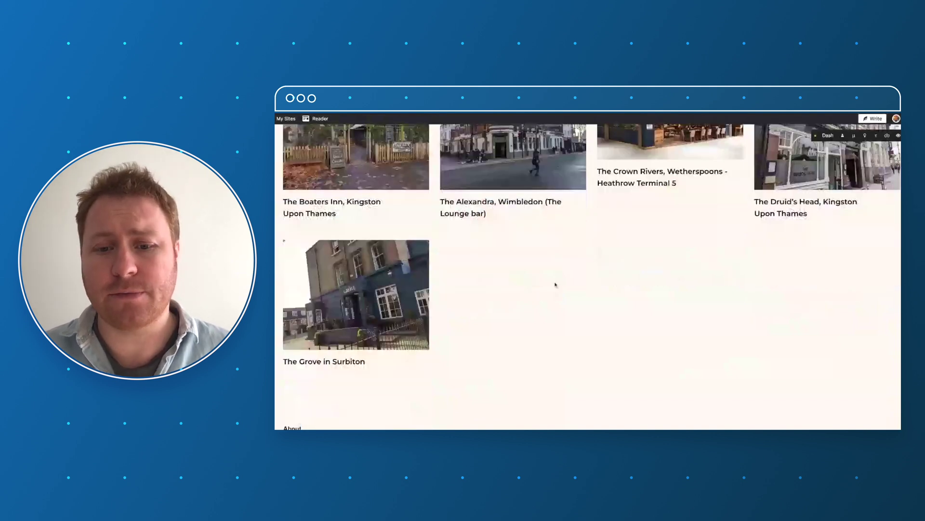
{"action": "scroll", "coordinate": [556, 284], "scroll_direction": "down", "scroll_amount": 2}
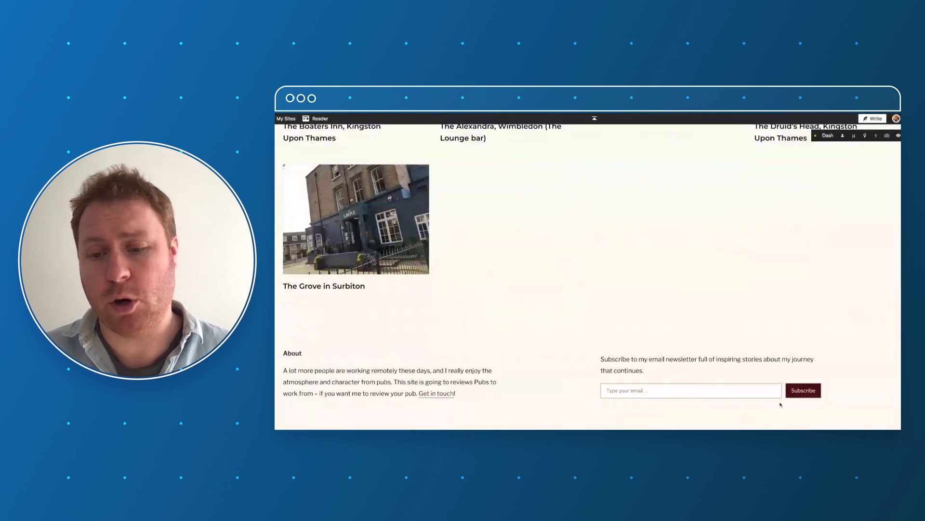
{"action": "scroll", "coordinate": [638, 337], "scroll_direction": "up", "scroll_amount": 1}
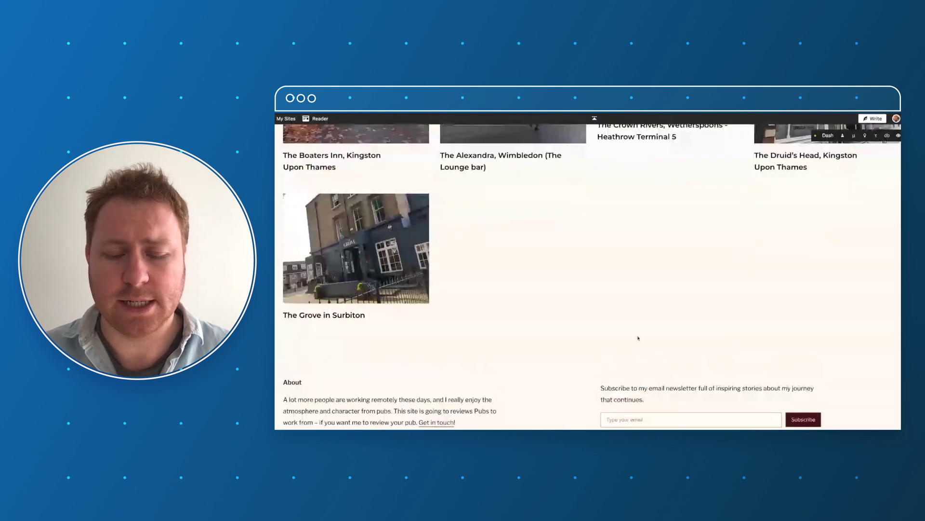
{"action": "scroll", "coordinate": [638, 337], "scroll_direction": "up", "scroll_amount": 5}
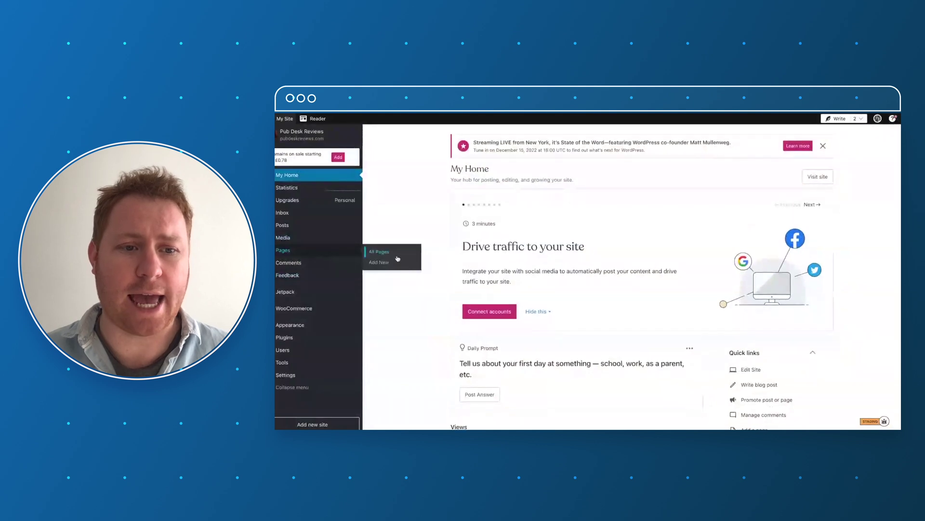
{"action": "left_click", "coordinate": [391, 262]}
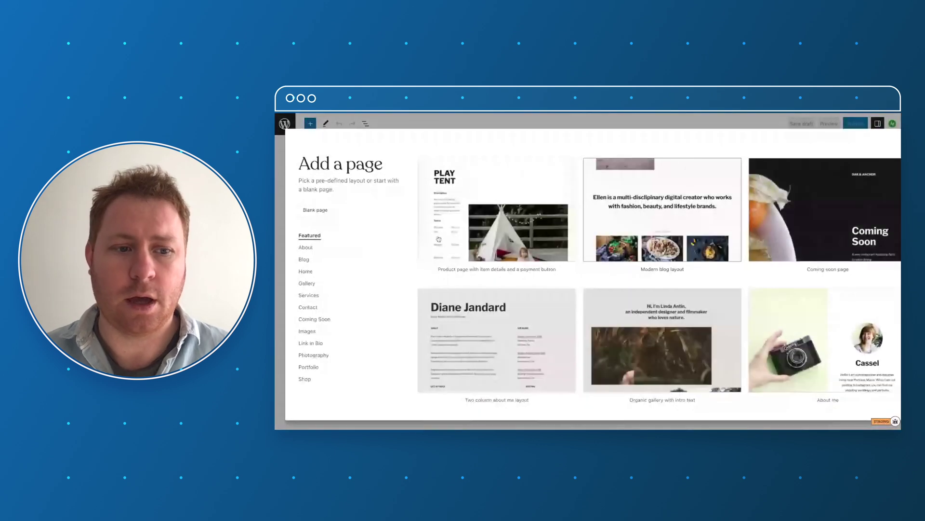
{"action": "left_click", "coordinate": [324, 210]}
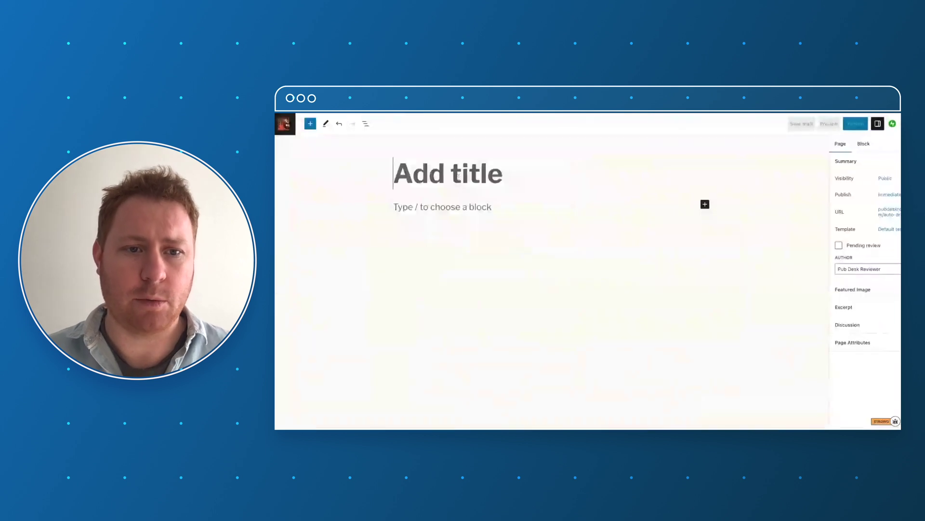
{"action": "type", "text": "Subs"}
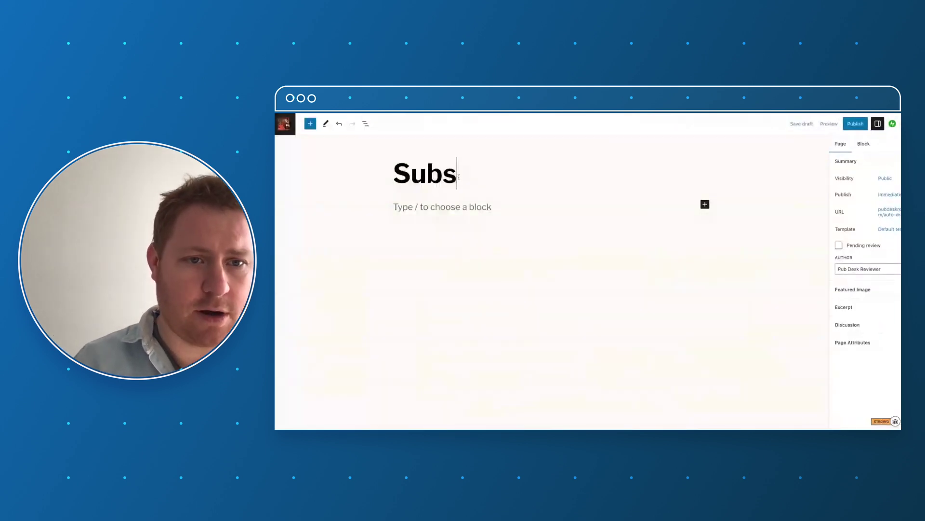
{"action": "type", "text": "cribe"}
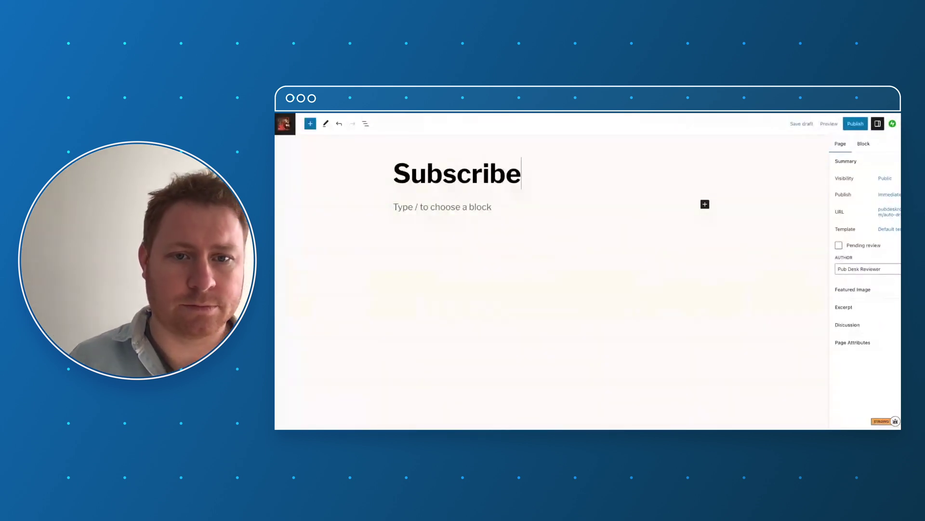
{"action": "type", "text": "!"}
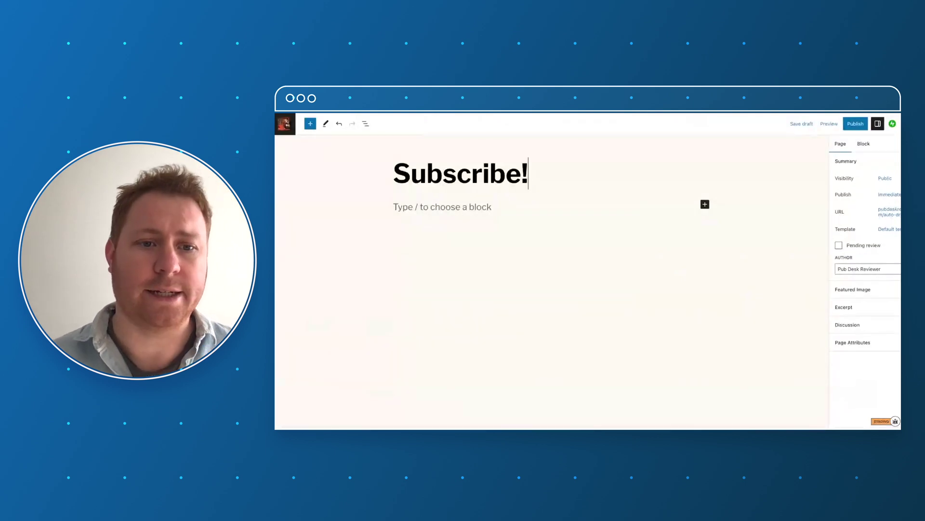
{"action": "left_click", "coordinate": [465, 206]}
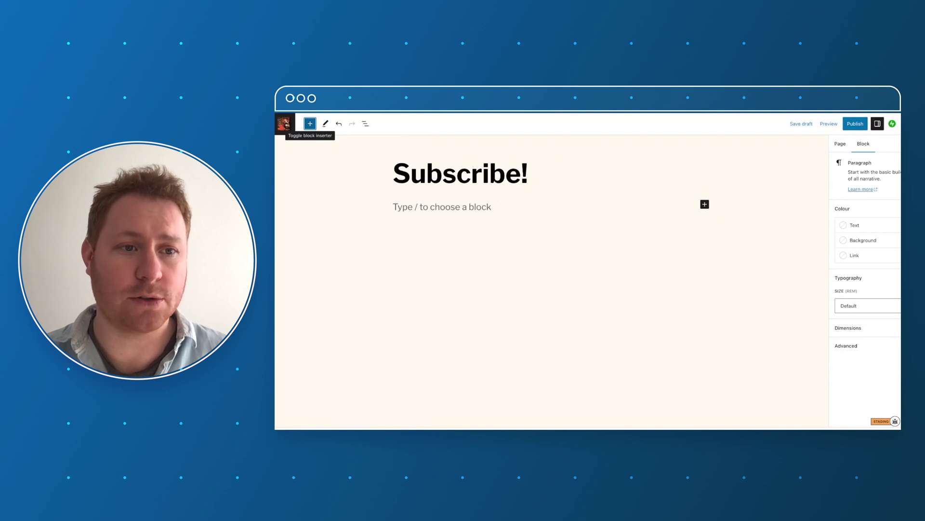
Show the Newsletter category of patterns in the block inserter.
{"action": "left_click", "coordinate": [310, 123]}
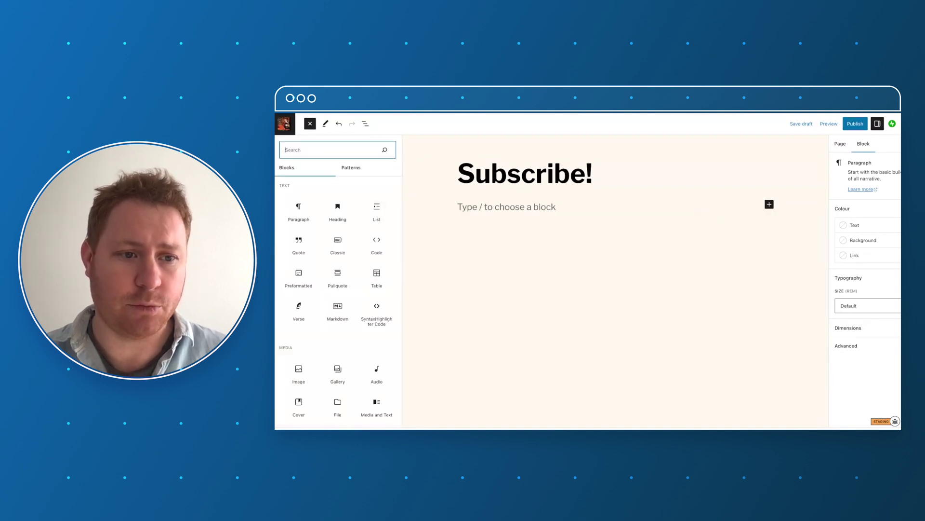
{"action": "left_click", "coordinate": [357, 169]}
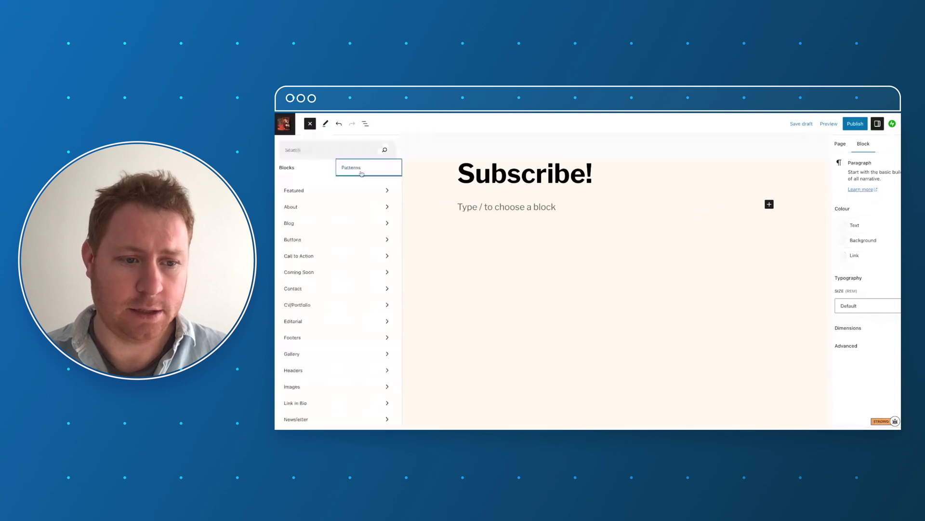
{"action": "scroll", "coordinate": [343, 291], "scroll_direction": "down", "scroll_amount": 5}
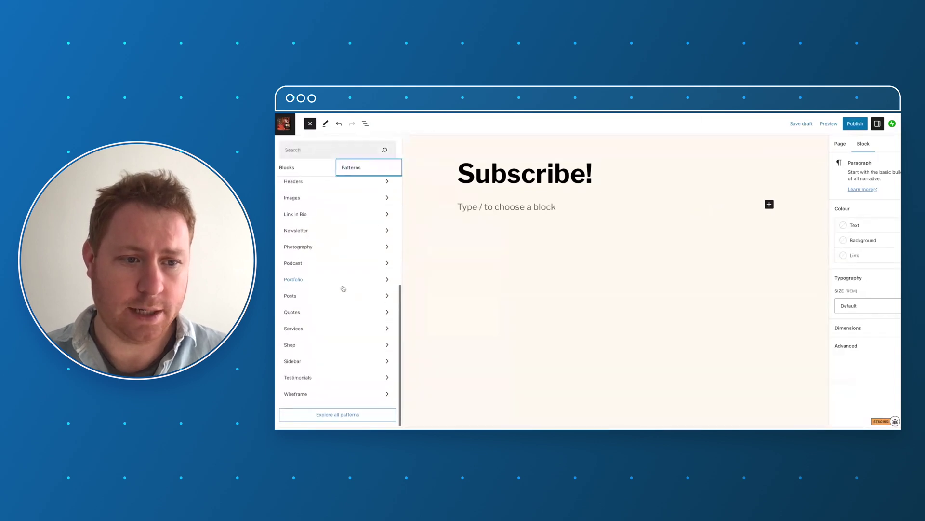
{"action": "left_click", "coordinate": [335, 231]}
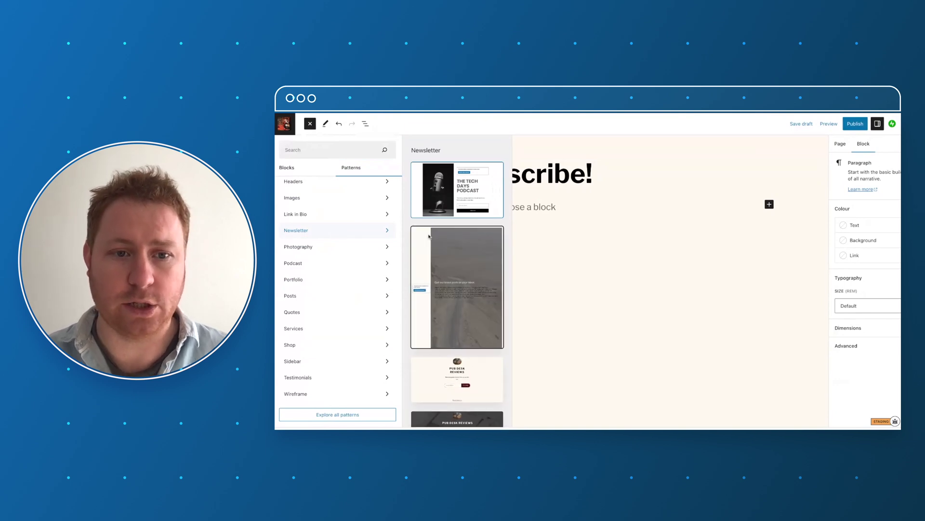
Browse the newsletter patterns and insert the recipe photo subscription pattern.
{"action": "scroll", "coordinate": [454, 200], "scroll_direction": "down", "scroll_amount": 1}
{"action": "scroll", "coordinate": [455, 231], "scroll_direction": "down", "scroll_amount": 2}
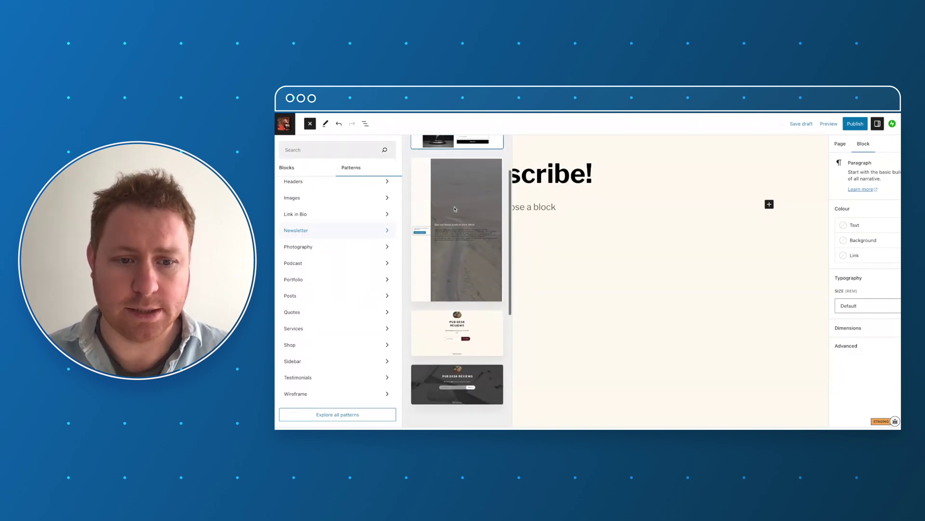
{"action": "scroll", "coordinate": [458, 289], "scroll_direction": "down", "scroll_amount": 1}
{"action": "scroll", "coordinate": [458, 292], "scroll_direction": "down", "scroll_amount": 2}
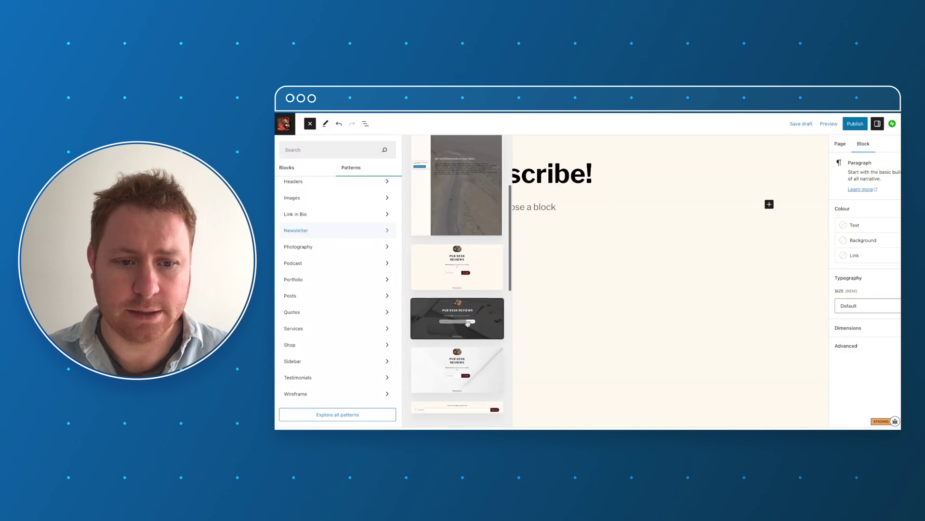
{"action": "scroll", "coordinate": [462, 308], "scroll_direction": "down", "scroll_amount": 1}
{"action": "scroll", "coordinate": [467, 322], "scroll_direction": "down", "scroll_amount": 1}
{"action": "scroll", "coordinate": [467, 322], "scroll_direction": "down", "scroll_amount": 1}
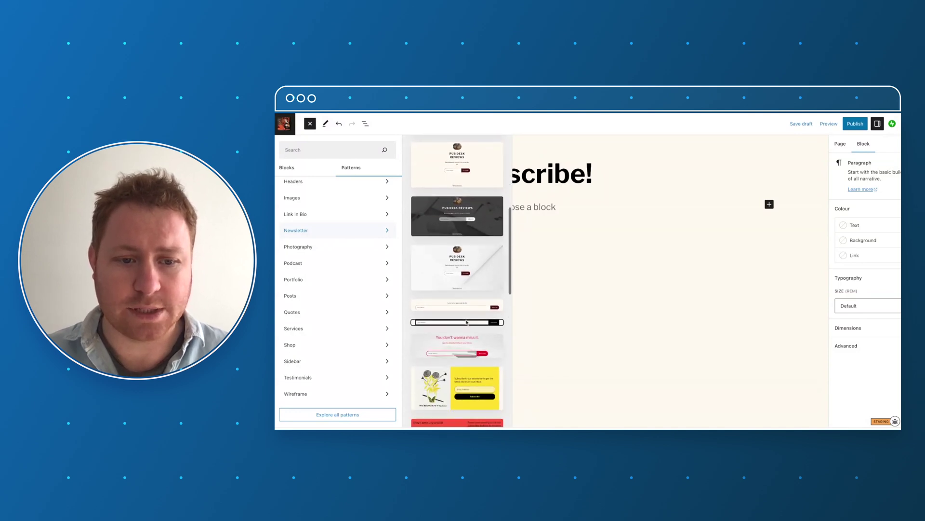
{"action": "scroll", "coordinate": [468, 323], "scroll_direction": "down", "scroll_amount": 2}
{"action": "scroll", "coordinate": [467, 323], "scroll_direction": "down", "scroll_amount": 1}
{"action": "scroll", "coordinate": [461, 281], "scroll_direction": "down", "scroll_amount": 2}
{"action": "scroll", "coordinate": [461, 281], "scroll_direction": "down", "scroll_amount": 2}
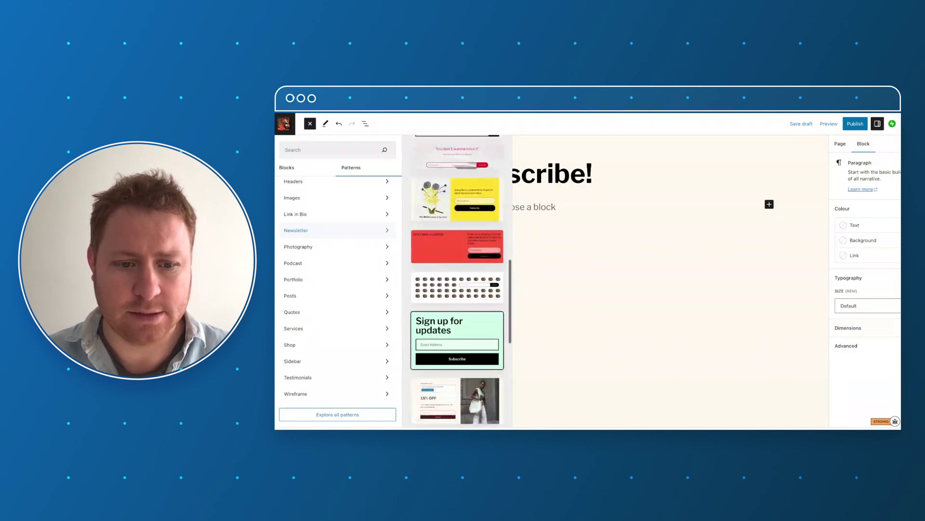
{"action": "scroll", "coordinate": [462, 281], "scroll_direction": "down", "scroll_amount": 2}
{"action": "scroll", "coordinate": [462, 281], "scroll_direction": "down", "scroll_amount": 1}
{"action": "scroll", "coordinate": [462, 281], "scroll_direction": "down", "scroll_amount": 1}
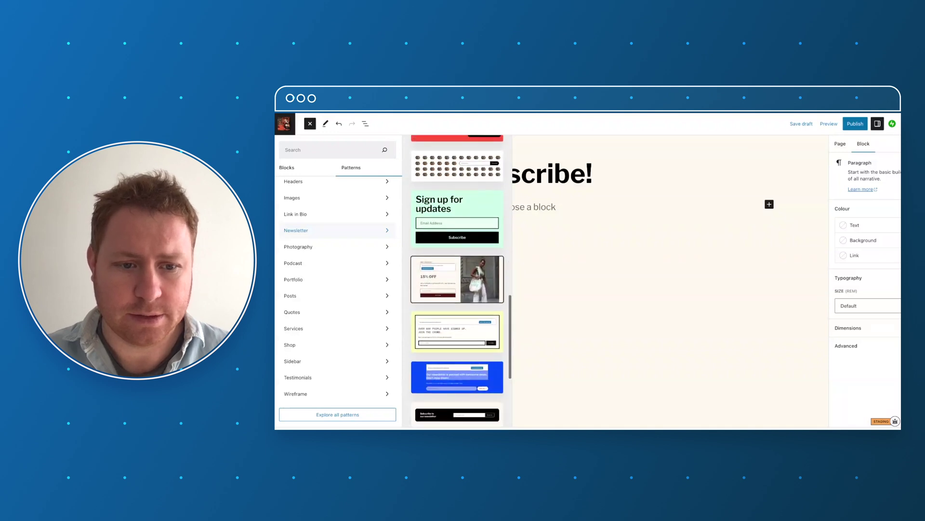
{"action": "scroll", "coordinate": [462, 281], "scroll_direction": "down", "scroll_amount": 2}
{"action": "scroll", "coordinate": [462, 281], "scroll_direction": "down", "scroll_amount": 2}
{"action": "scroll", "coordinate": [458, 313], "scroll_direction": "down", "scroll_amount": 1}
{"action": "scroll", "coordinate": [458, 313], "scroll_direction": "down", "scroll_amount": 1}
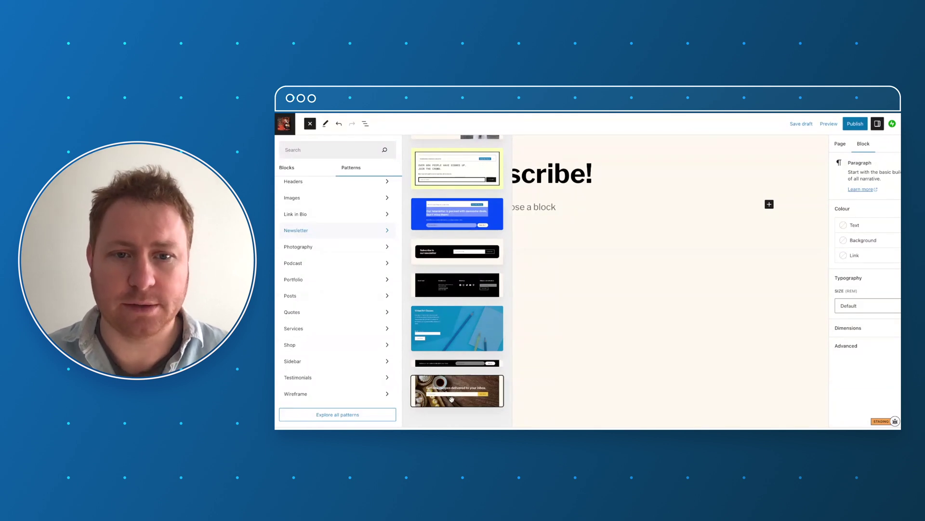
{"action": "left_click", "coordinate": [452, 400]}
Save the page as a draft and select the cover's recipe heading.
{"action": "left_click", "coordinate": [638, 386]}
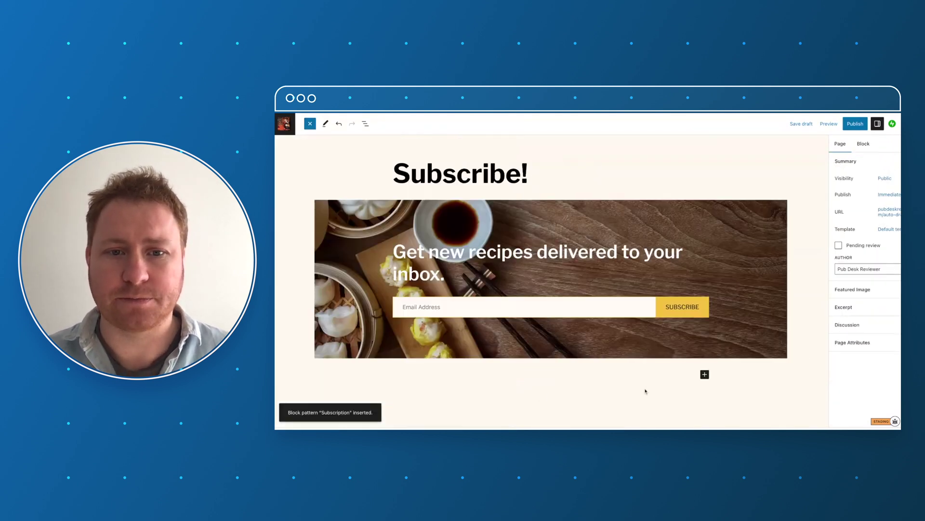
{"action": "key", "text": "ctrl+s"}
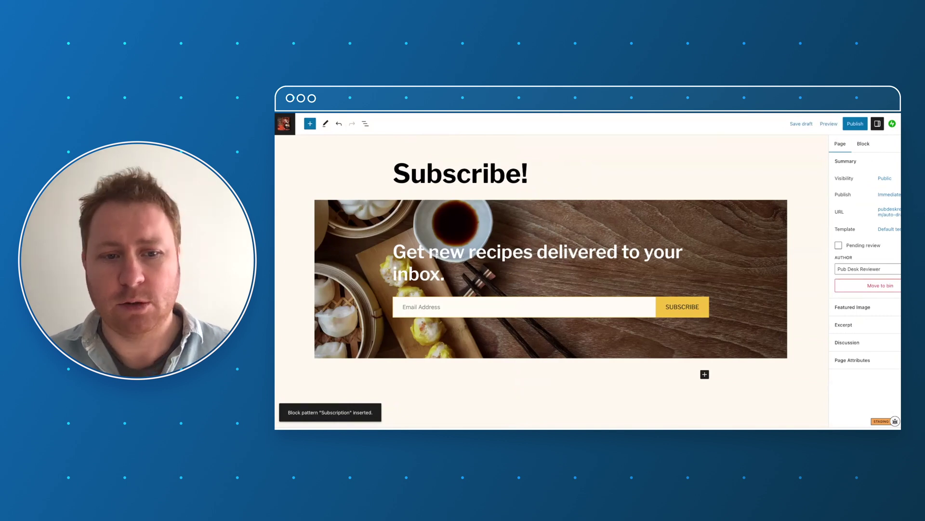
{"action": "left_click", "coordinate": [440, 252]}
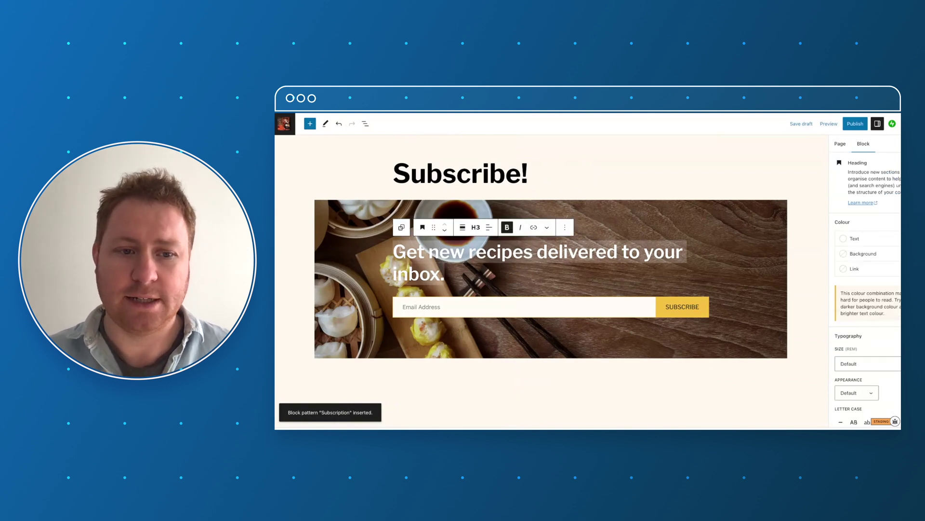
{"action": "left_click_drag", "start_coordinate": [445, 275], "coordinate": [395, 251]}
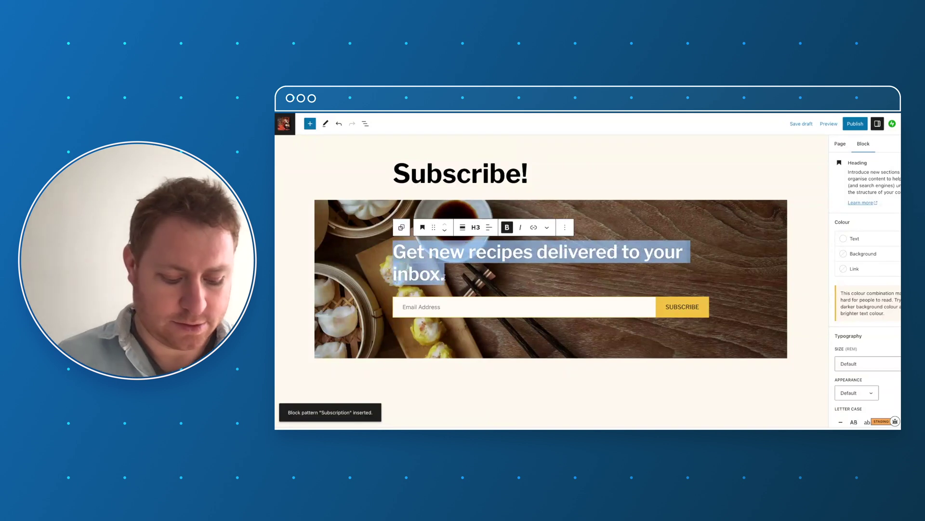
Replace the heading with 'Subscribe to Pub Desk Reviews for the latest review straight to your inbox!'.
{"action": "type", "text": "Sub"}
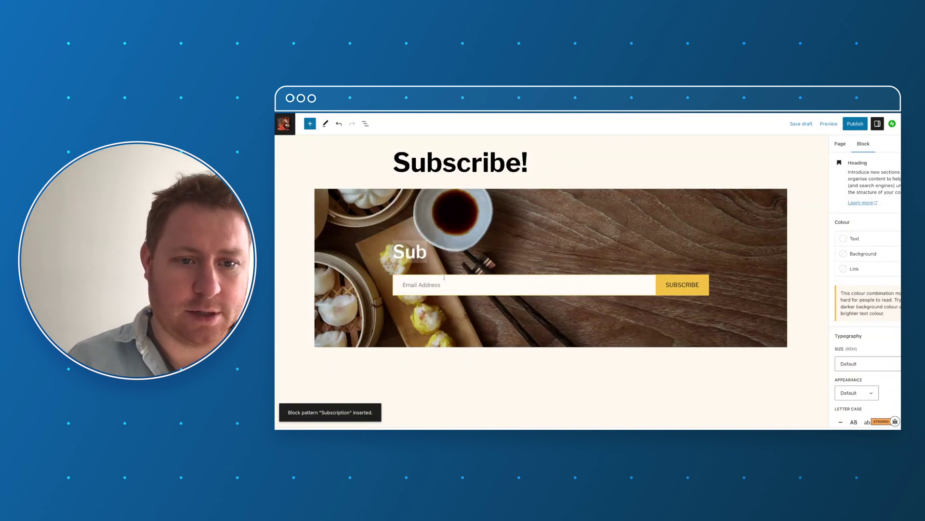
{"action": "type", "text": "scribe to Pub De"}
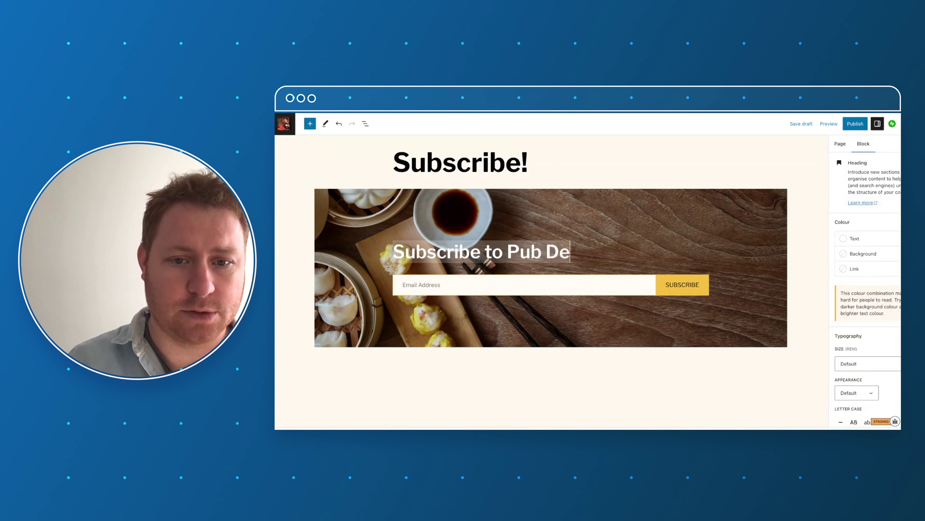
{"action": "type", "text": "a"}
{"action": "key", "text": "Return"}
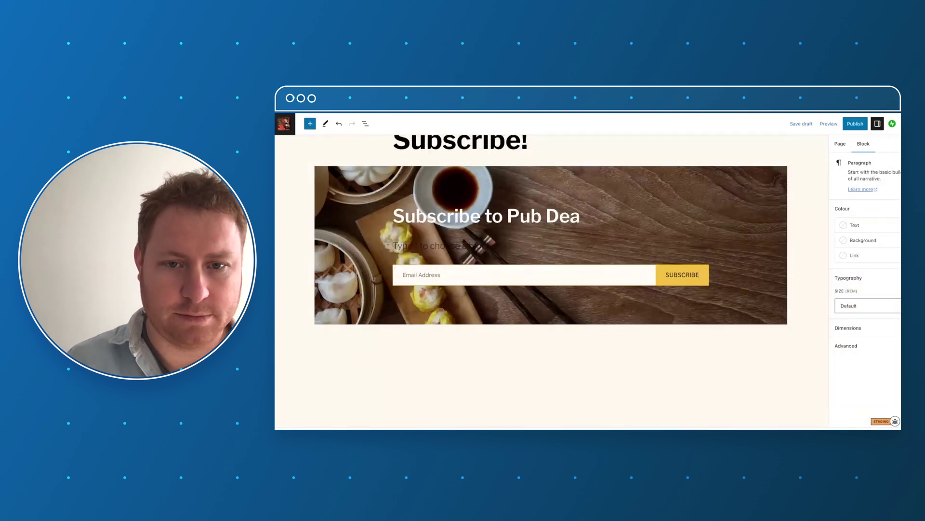
{"action": "key", "text": "BackSpace"}
{"action": "type", "text": "sk Re"}
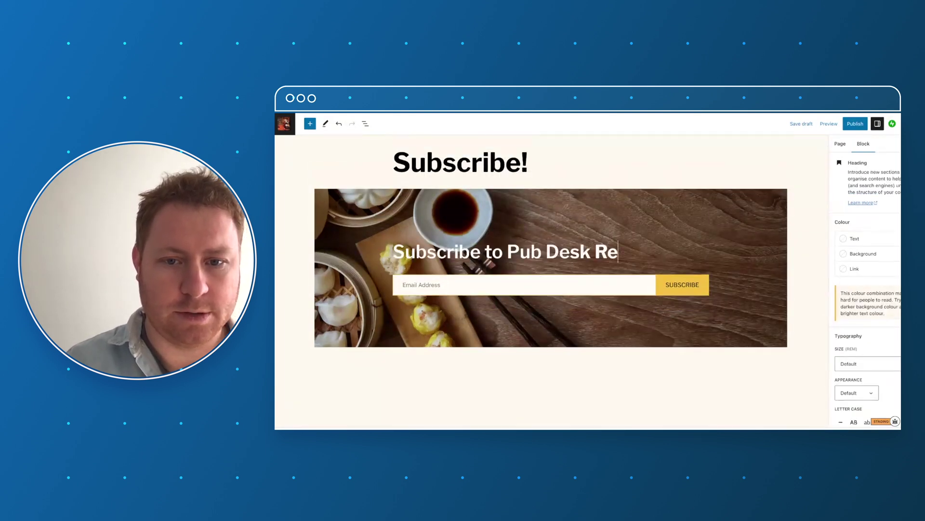
{"action": "type", "text": "views f"}
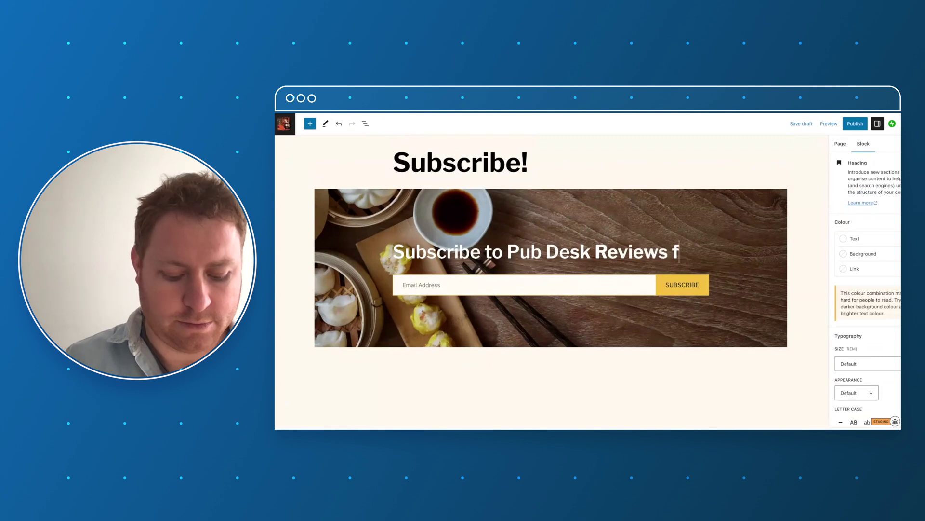
{"action": "type", "text": "or the la"}
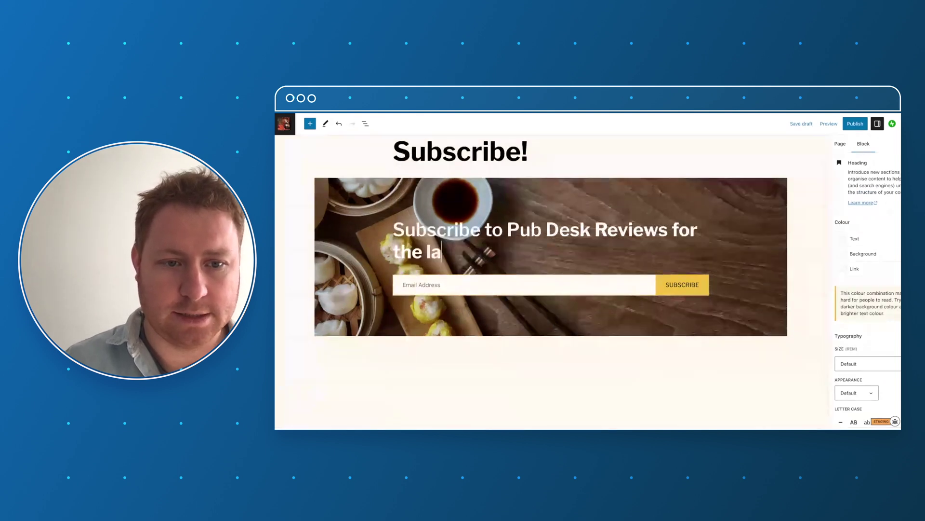
{"action": "type", "text": "test review"}
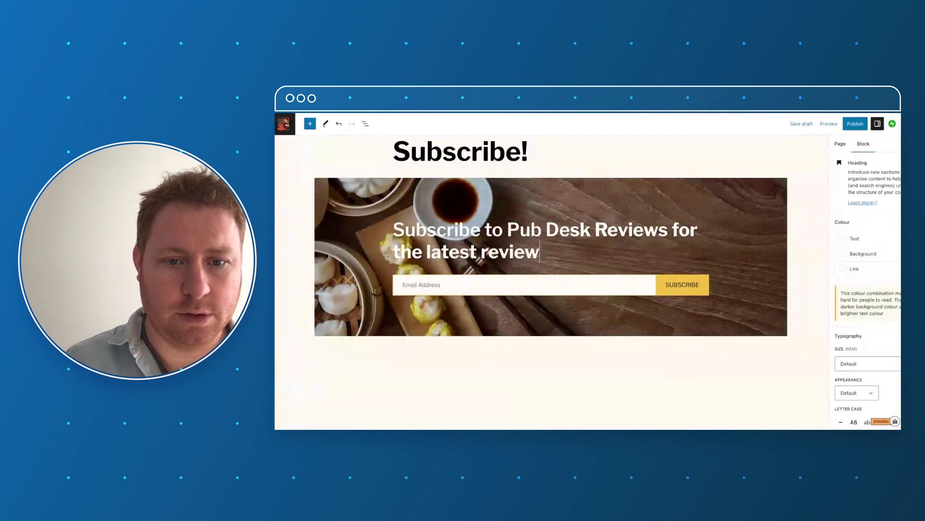
{"action": "type", "text": " straight to"}
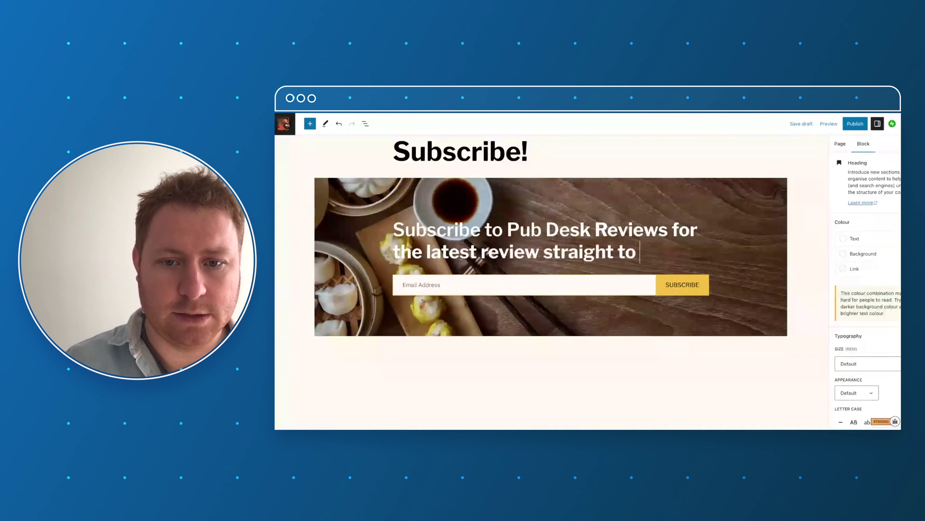
{"action": "type", "text": " you r"}
{"action": "key", "text": "BackSpace"}
{"action": "key", "text": "BackSpace"}
{"action": "key", "text": "BackSpace"}
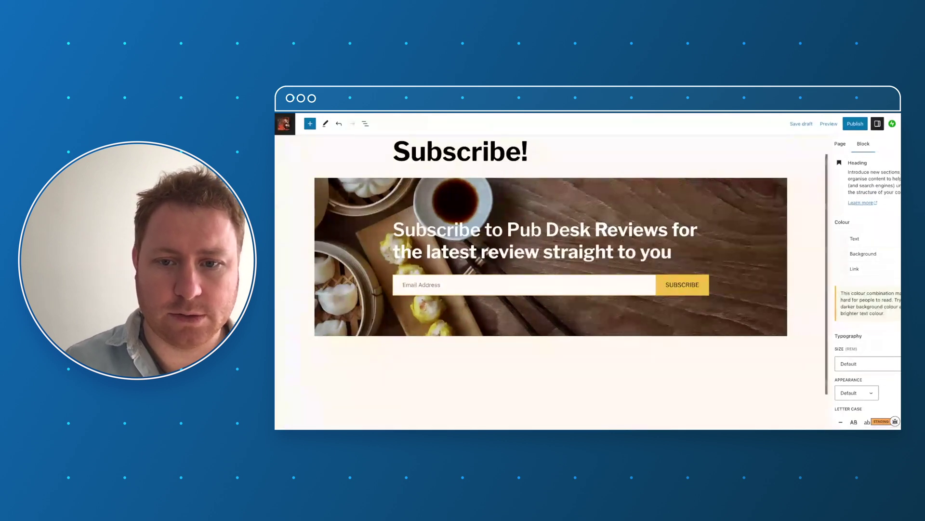
{"action": "type", "text": "r inbo"}
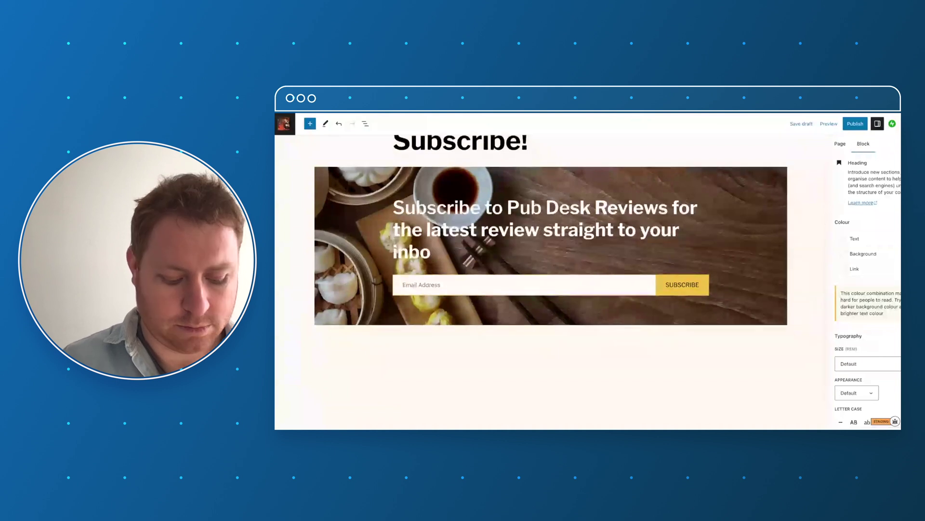
{"action": "type", "text": "x!"}
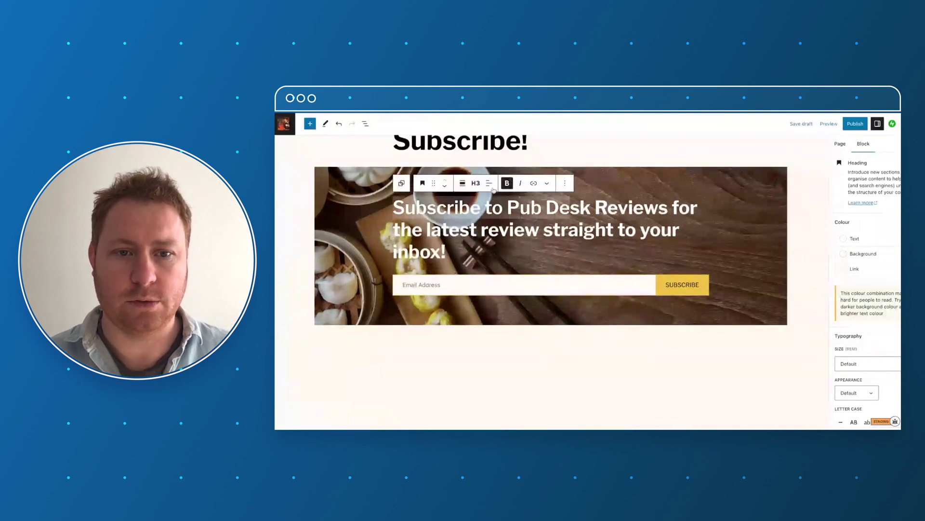
Centre-align the heading text.
{"action": "left_click", "coordinate": [489, 182]}
{"action": "left_click", "coordinate": [508, 221]}
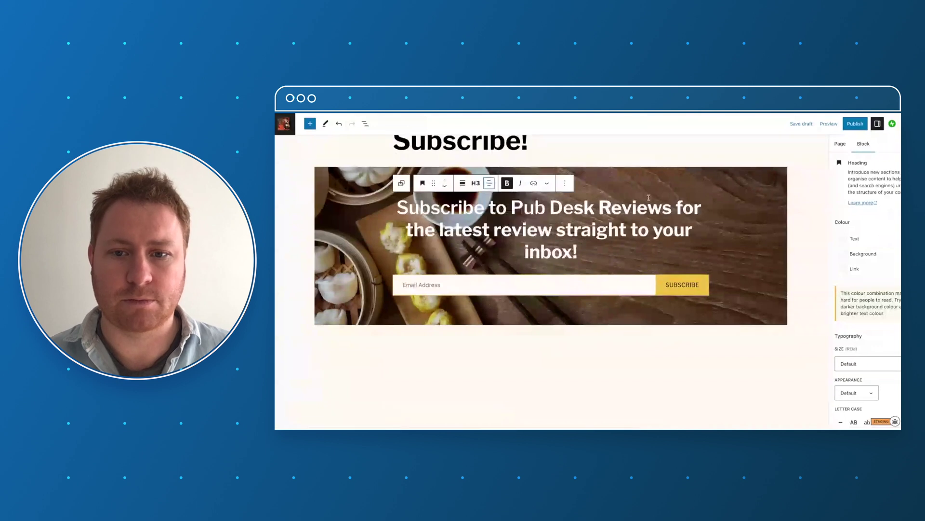
{"action": "left_click", "coordinate": [685, 191]}
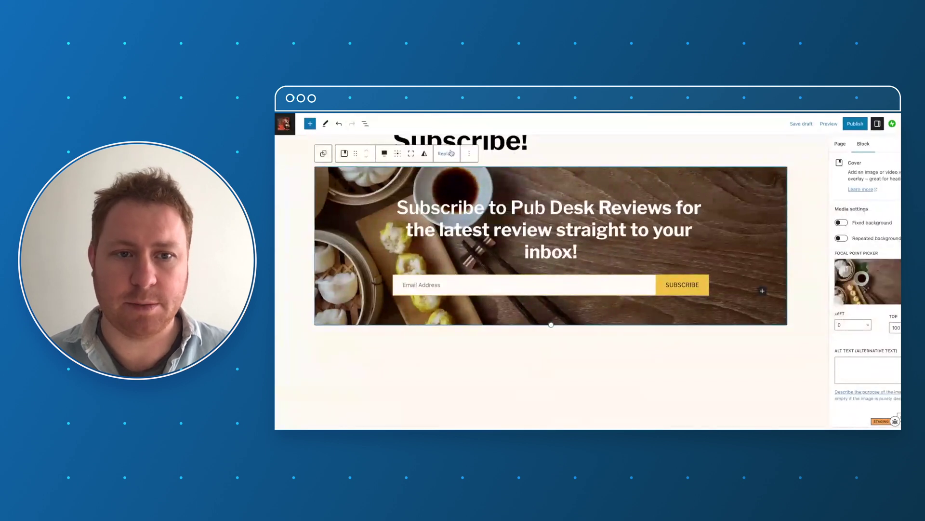
Swap the cover background for the laptop and teacup photo from the Media Library.
{"action": "left_click", "coordinate": [451, 153]}
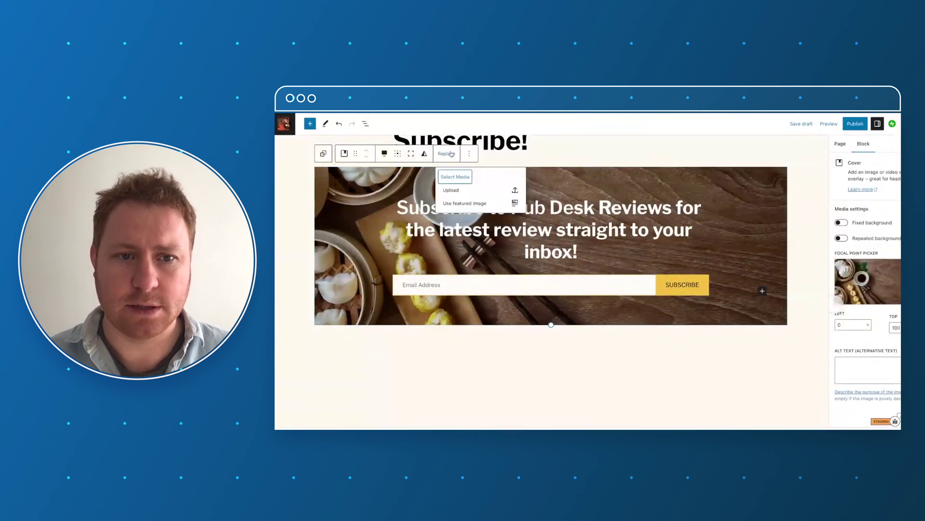
{"action": "left_click", "coordinate": [456, 178]}
{"action": "left_click", "coordinate": [510, 199]}
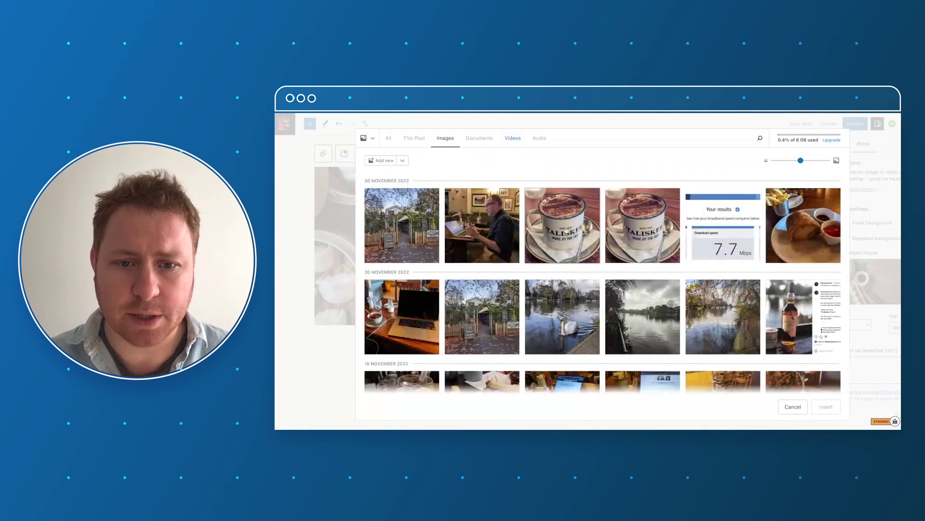
{"action": "scroll", "coordinate": [579, 241], "scroll_direction": "down", "scroll_amount": 2}
{"action": "scroll", "coordinate": [602, 250], "scroll_direction": "down", "scroll_amount": 2}
{"action": "scroll", "coordinate": [627, 265], "scroll_direction": "down", "scroll_amount": 3}
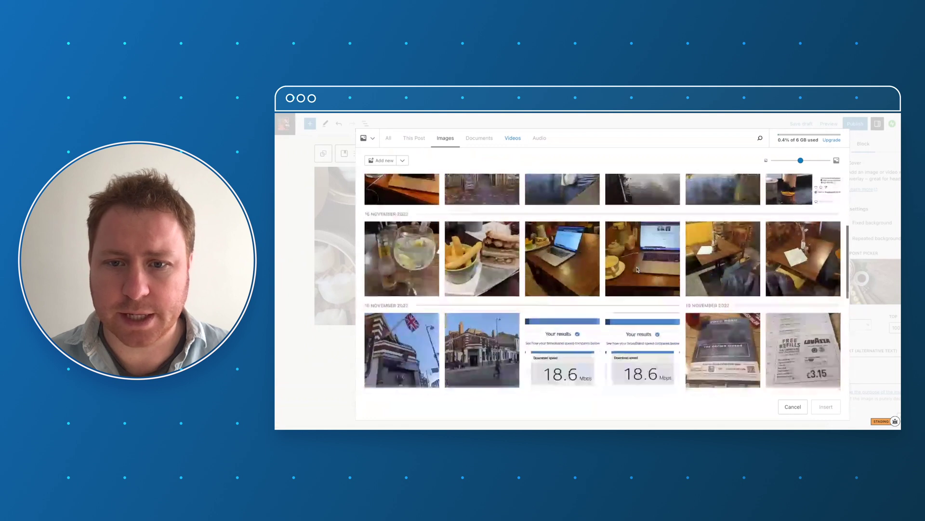
{"action": "scroll", "coordinate": [638, 270], "scroll_direction": "down", "scroll_amount": 3}
{"action": "scroll", "coordinate": [637, 269], "scroll_direction": "down", "scroll_amount": 3}
{"action": "scroll", "coordinate": [637, 269], "scroll_direction": "down", "scroll_amount": 2}
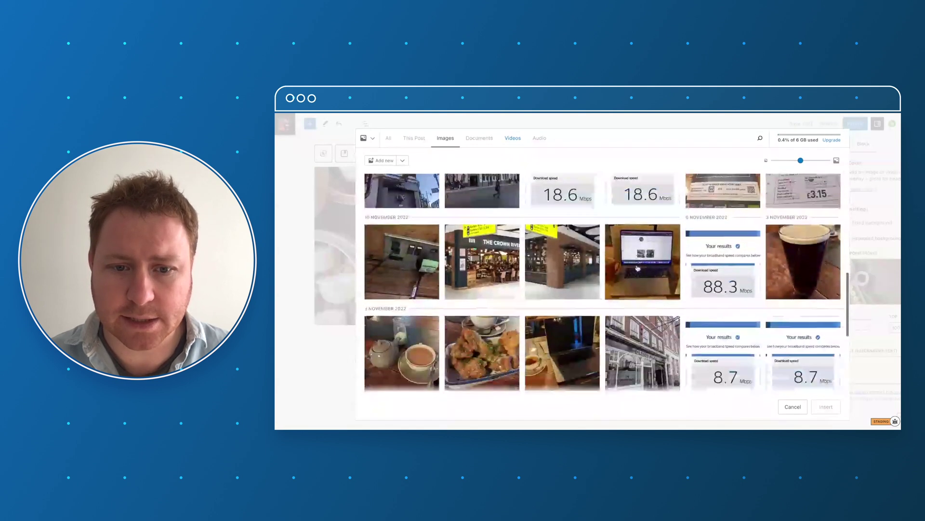
{"action": "scroll", "coordinate": [637, 268], "scroll_direction": "down", "scroll_amount": 2}
{"action": "scroll", "coordinate": [637, 269], "scroll_direction": "down", "scroll_amount": 2}
{"action": "left_click", "coordinate": [580, 267]}
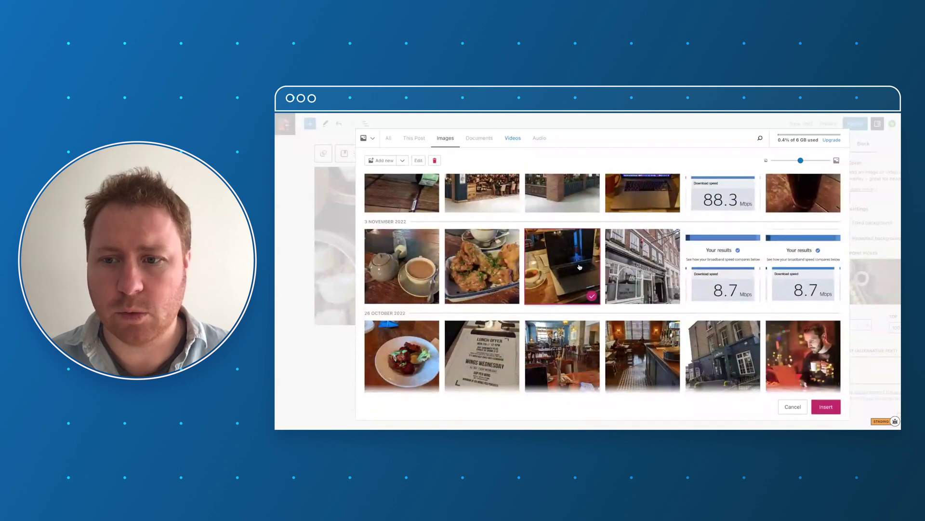
{"action": "left_click", "coordinate": [823, 407]}
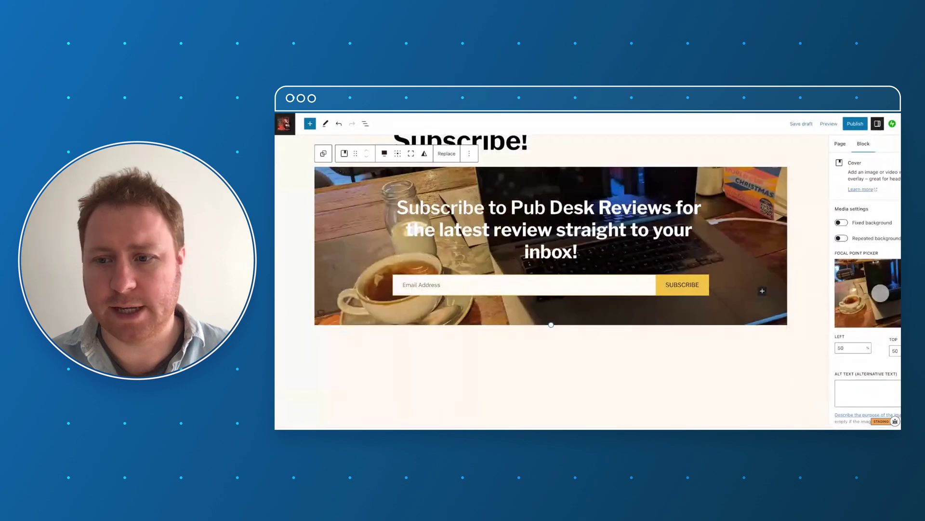
Toggle the cover's Fixed background setting on and back off.
{"action": "scroll", "coordinate": [865, 289], "scroll_direction": "down", "scroll_amount": 1}
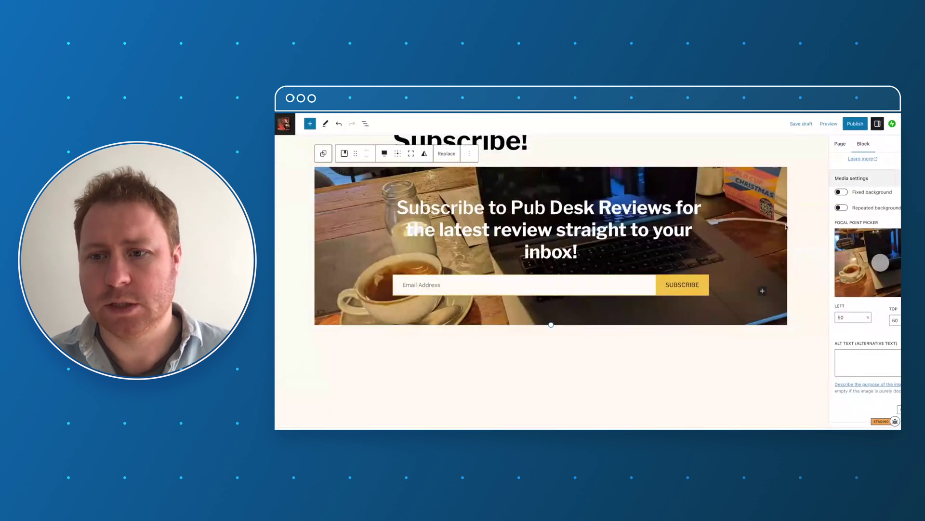
{"action": "left_click", "coordinate": [839, 192]}
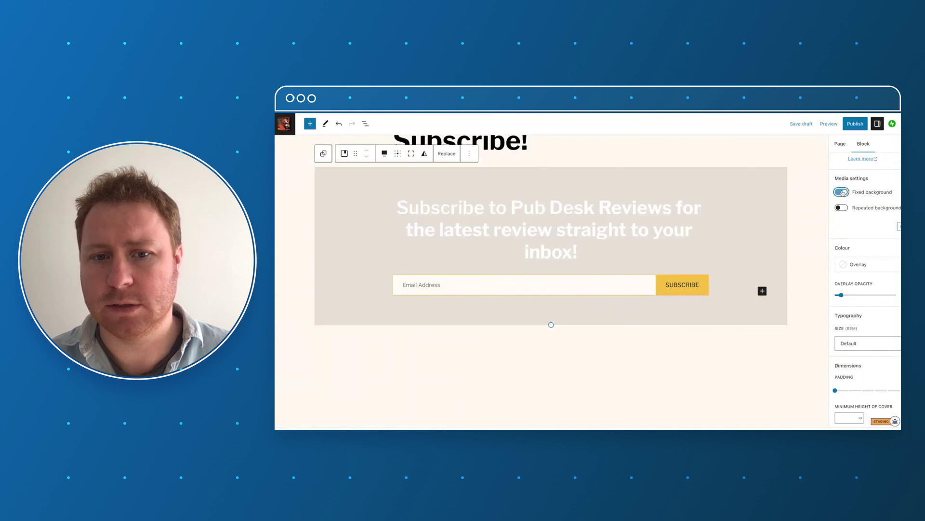
{"action": "left_click", "coordinate": [843, 192]}
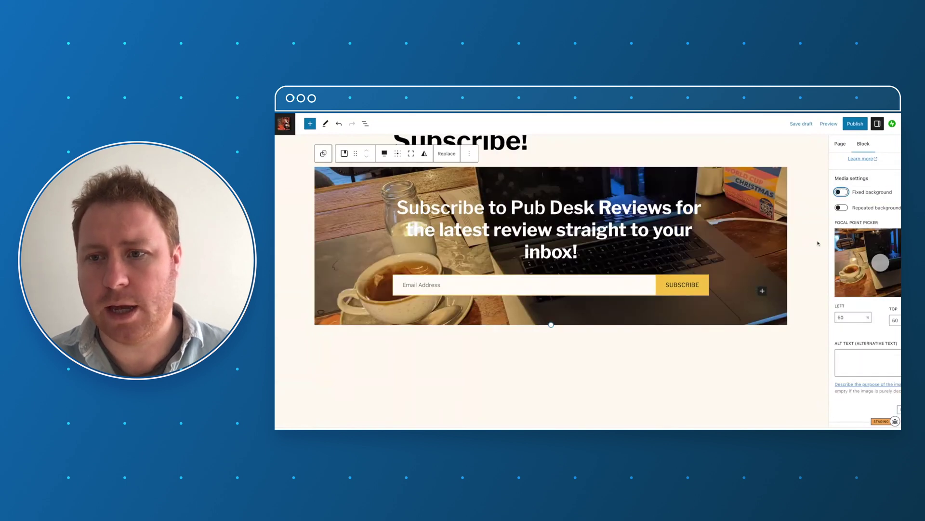
Raise the cover's overlay opacity to 40.
{"action": "scroll", "coordinate": [881, 272], "scroll_direction": "down", "scroll_amount": 2}
{"action": "scroll", "coordinate": [881, 271], "scroll_direction": "down", "scroll_amount": 2}
{"action": "scroll", "coordinate": [879, 277], "scroll_direction": "down", "scroll_amount": 1}
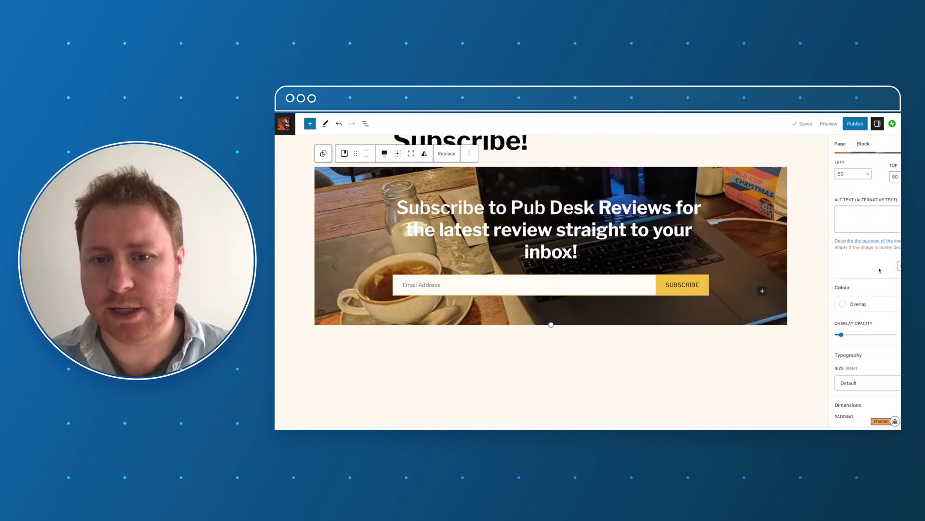
{"action": "scroll", "coordinate": [877, 282], "scroll_direction": "down", "scroll_amount": 1}
{"action": "scroll", "coordinate": [875, 288], "scroll_direction": "down", "scroll_amount": 1}
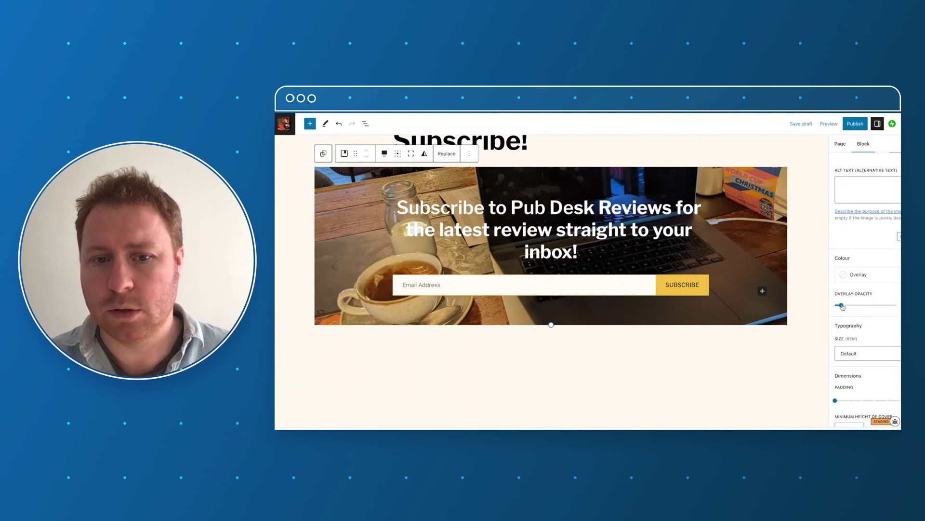
{"action": "key", "text": "Right"}
{"action": "key", "text": "Right"}
{"action": "key", "text": "Right"}
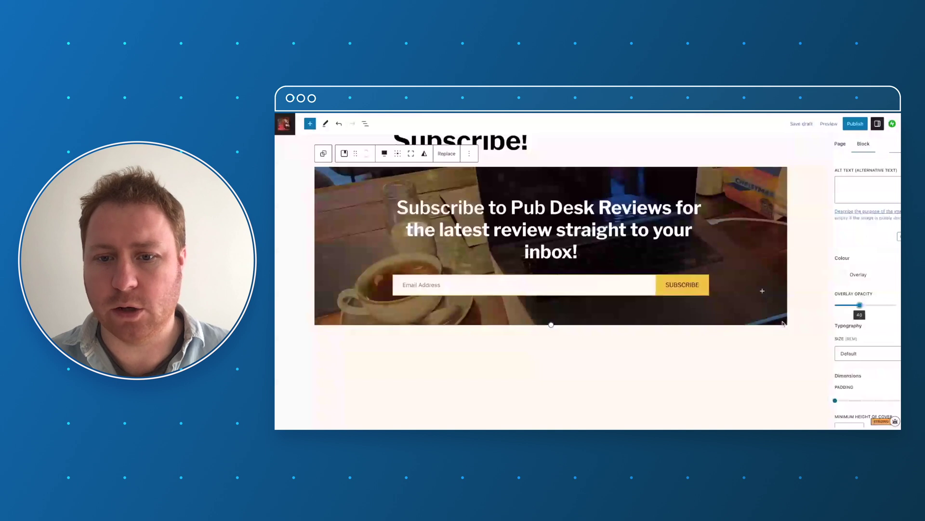
{"action": "left_click", "coordinate": [700, 289]}
Give the Subscribe button a custom darker greyish-beige background colour.
{"action": "left_click", "coordinate": [856, 273]}
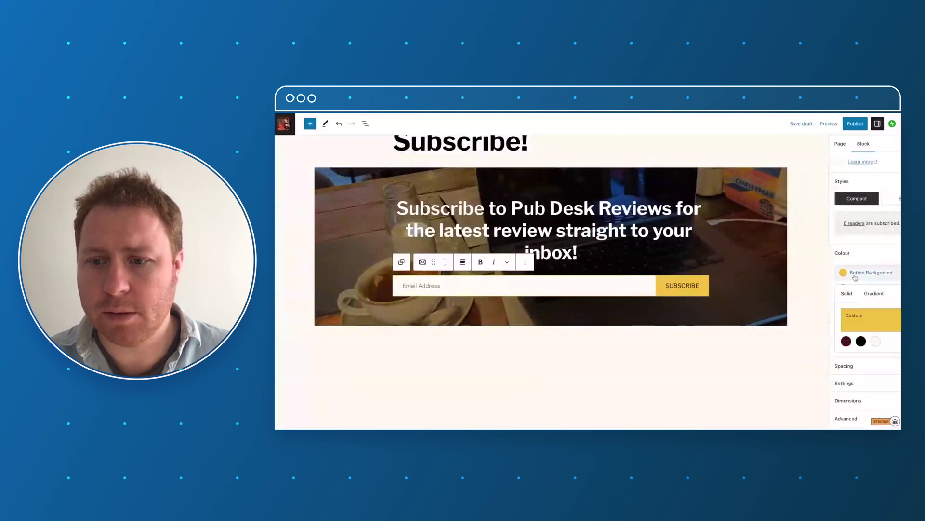
{"action": "left_click", "coordinate": [874, 342]}
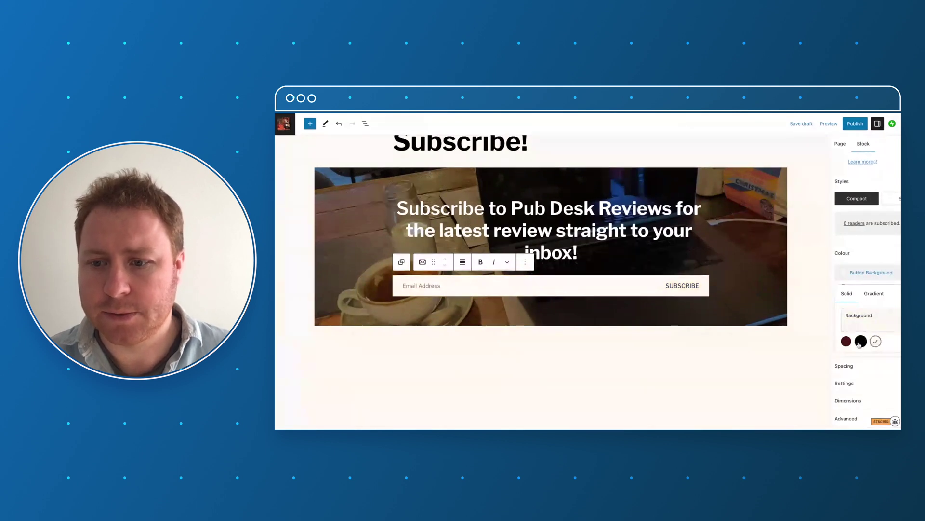
{"action": "left_click", "coordinate": [889, 320]}
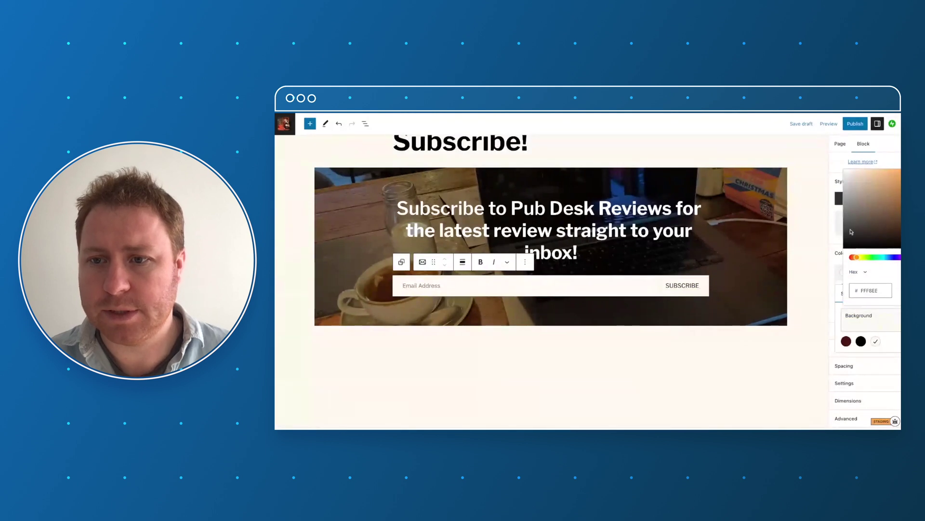
{"action": "left_click_drag", "start_coordinate": [852, 171], "coordinate": [853, 184]}
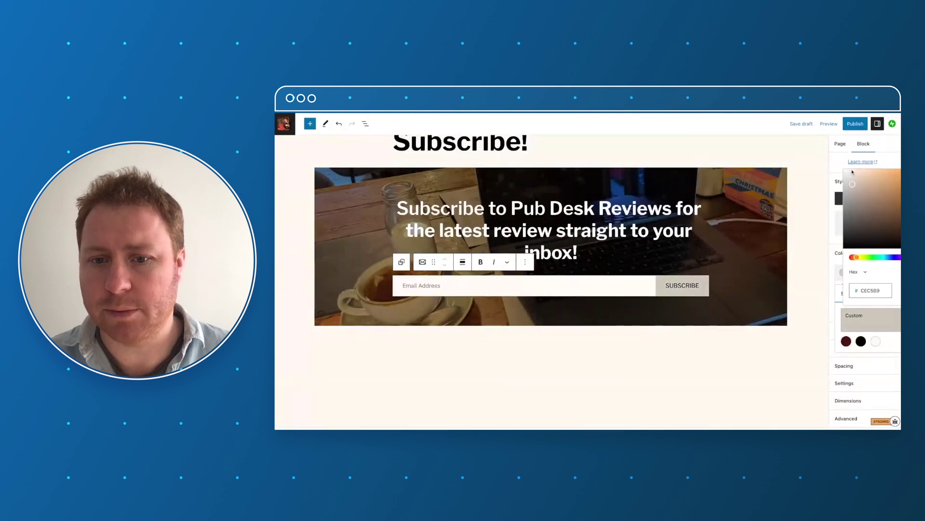
{"action": "left_click", "coordinate": [868, 318]}
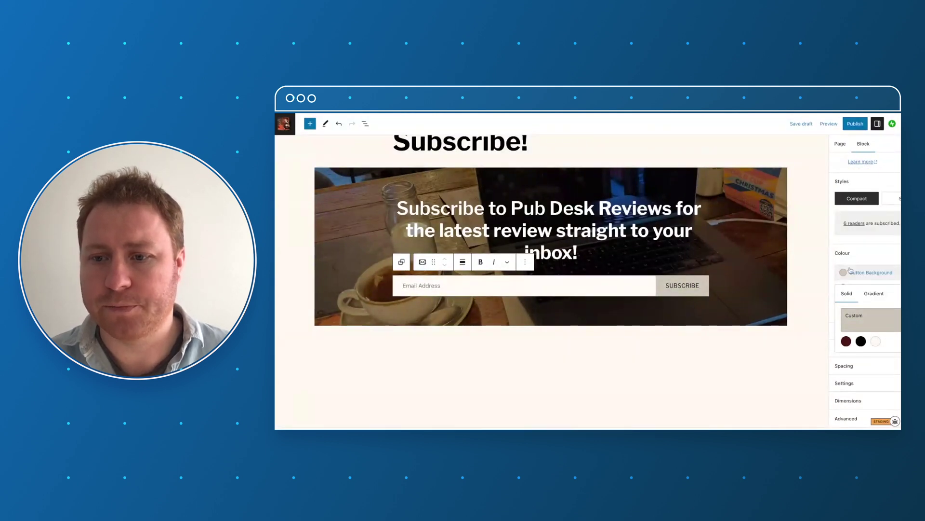
{"action": "left_click", "coordinate": [863, 258]}
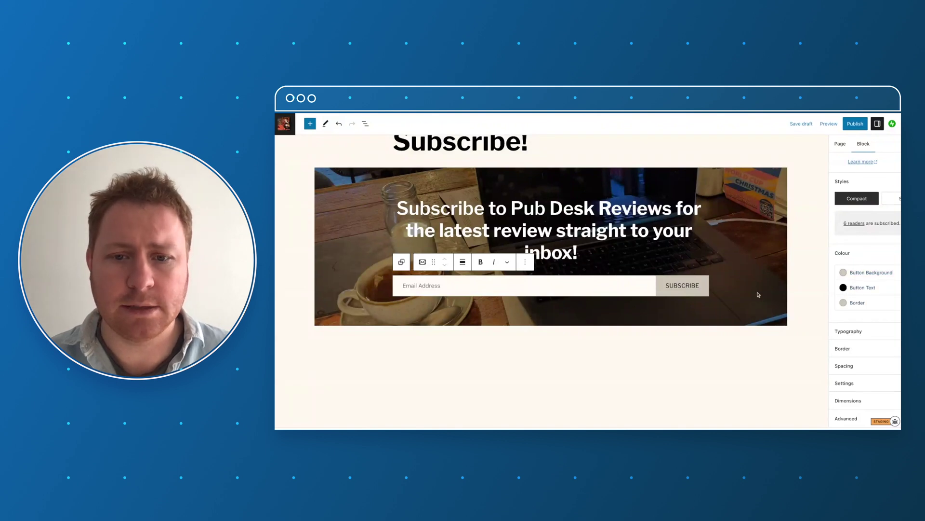
{"action": "left_click", "coordinate": [520, 286]}
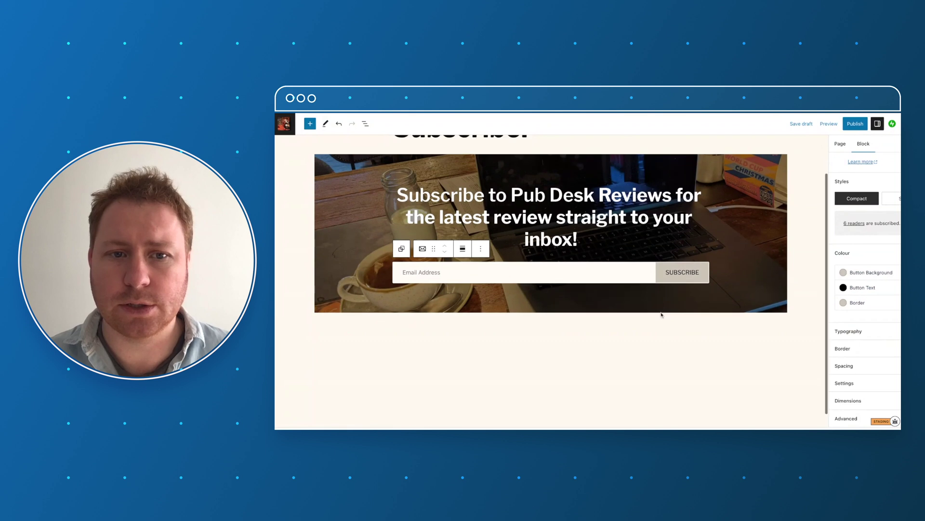
Publish the Subscribe! page and return to the My Home dashboard.
{"action": "scroll", "coordinate": [661, 314], "scroll_direction": "up", "scroll_amount": 2}
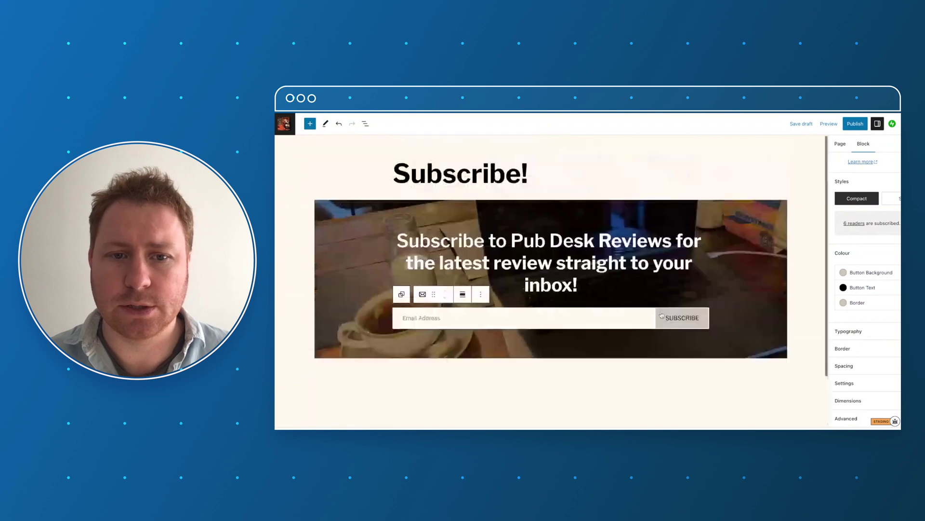
{"action": "left_click", "coordinate": [855, 124]}
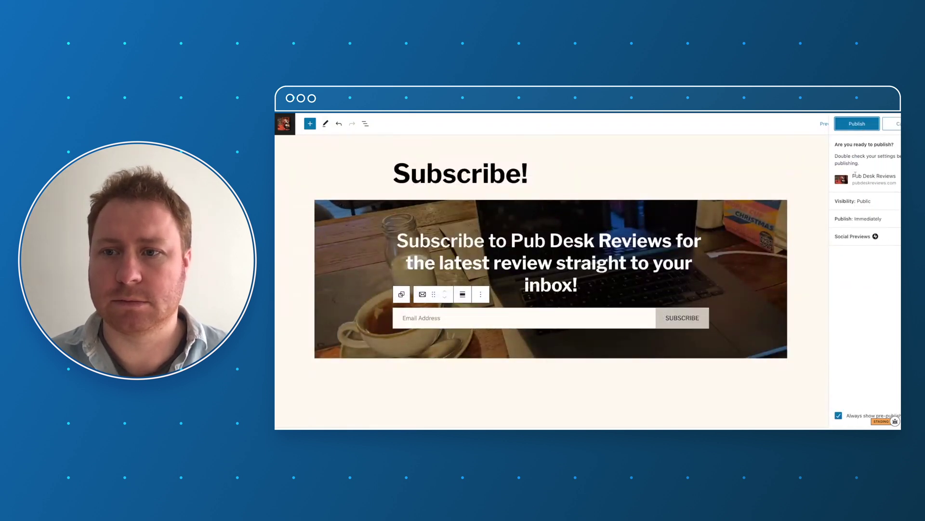
{"action": "left_click", "coordinate": [859, 124]}
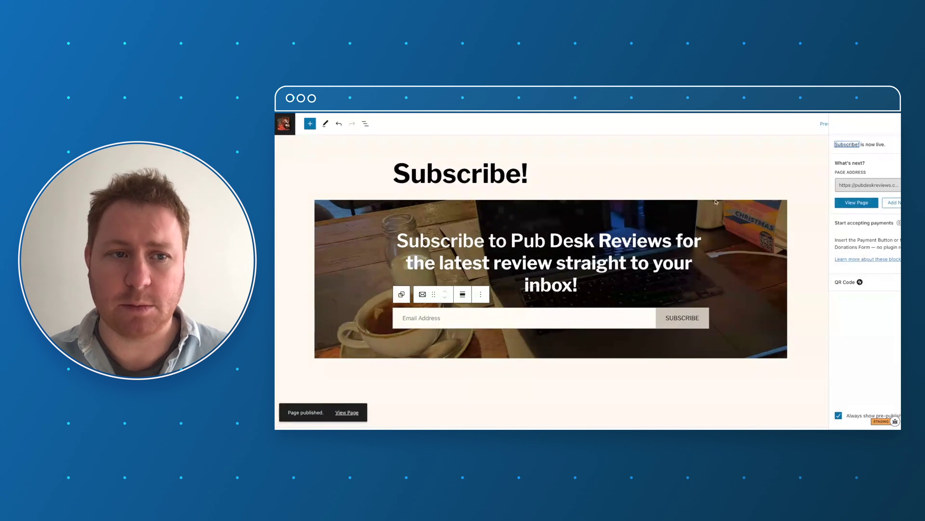
{"action": "left_click", "coordinate": [284, 123]}
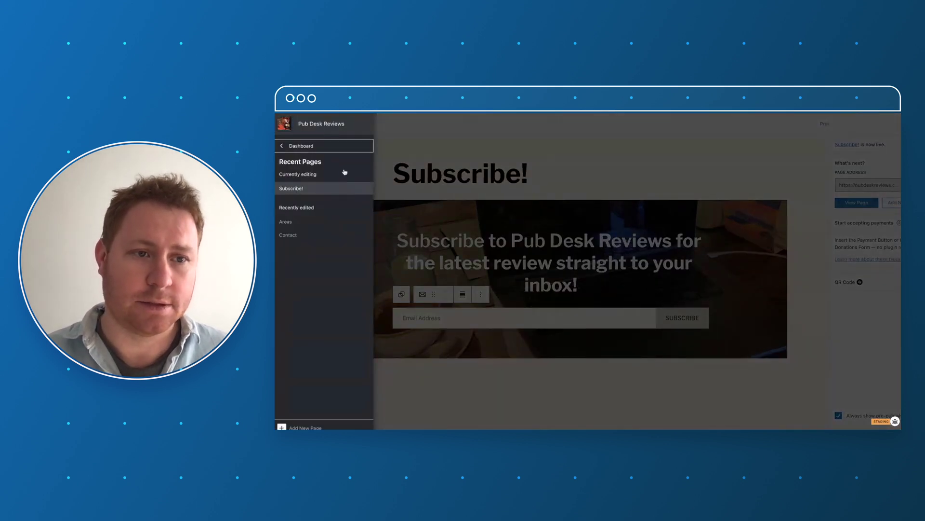
{"action": "left_click", "coordinate": [327, 147]}
{"action": "mouse_move", "coordinate": [300, 325]}
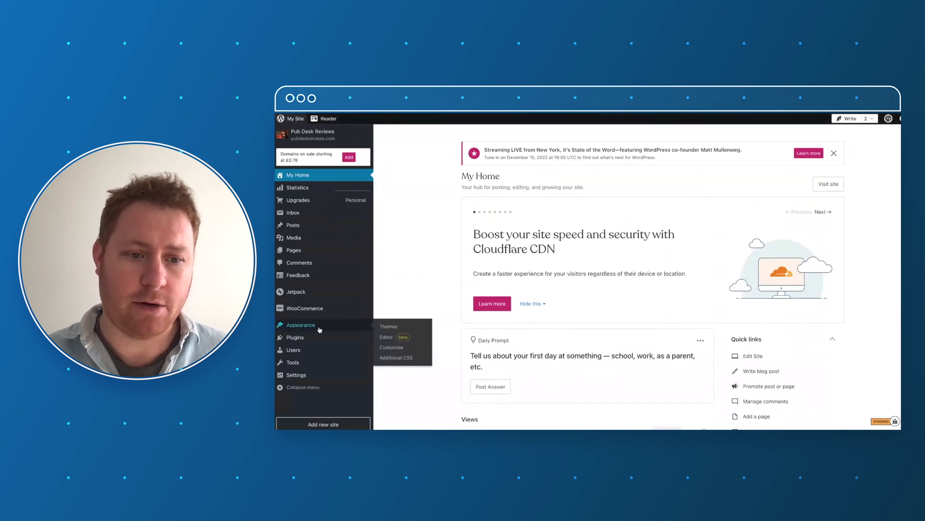
In the site editor, select the header navigation's Contact link.
{"action": "left_click", "coordinate": [385, 340]}
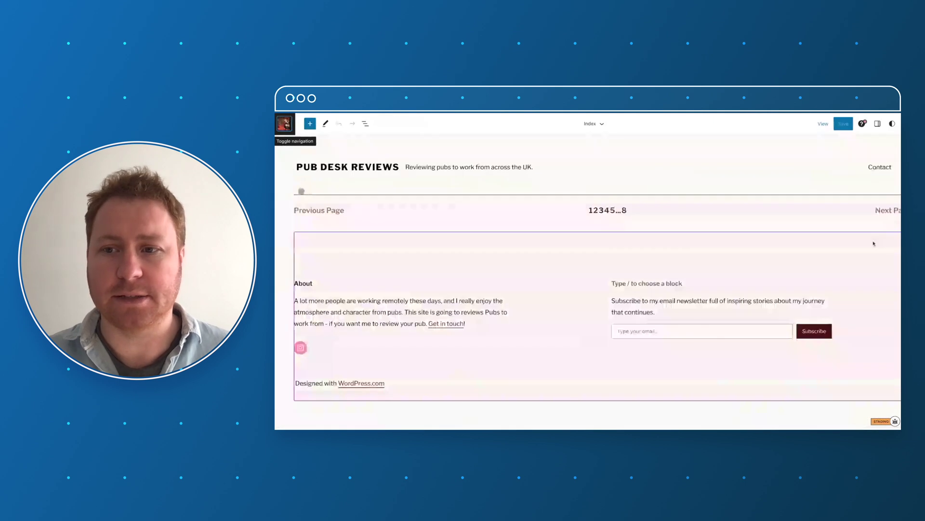
{"action": "left_click", "coordinate": [884, 170]}
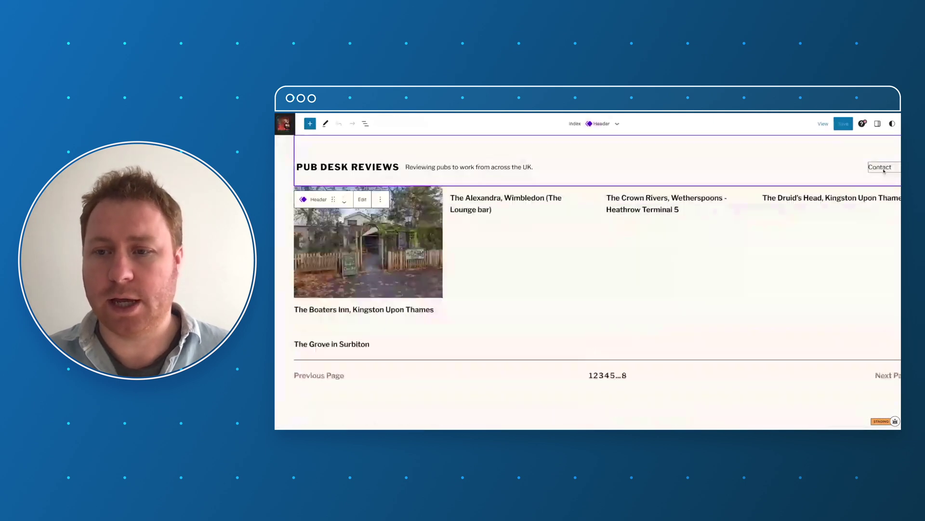
{"action": "left_click", "coordinate": [878, 182]}
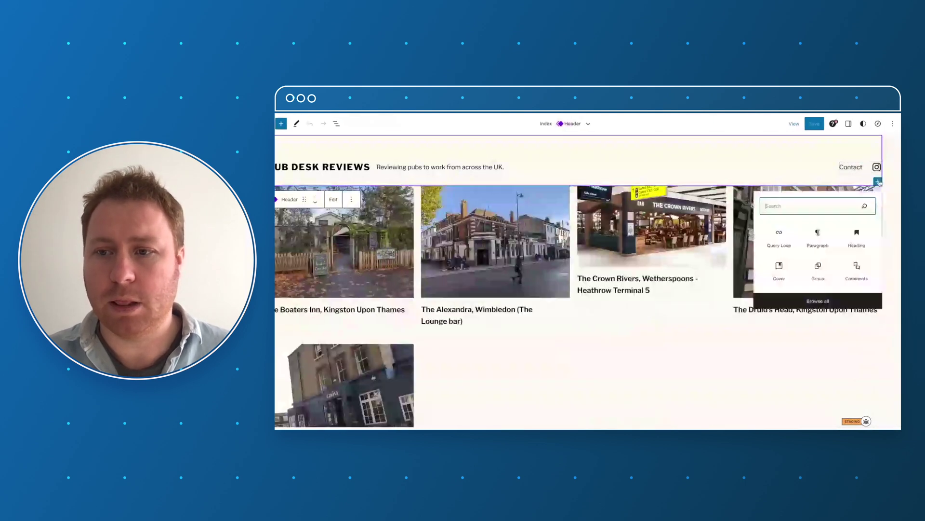
{"action": "left_click", "coordinate": [843, 167]}
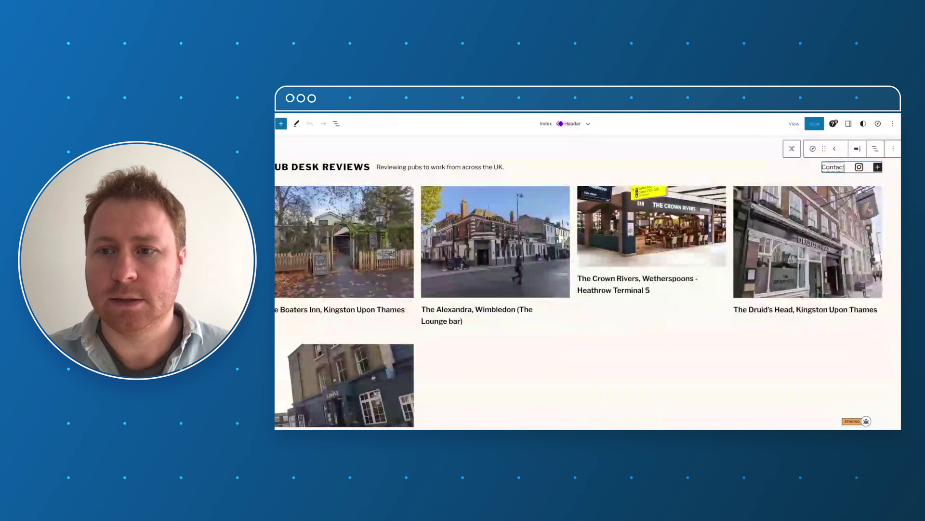
Add a Page Link to Subscribe! before Contact in the header menu and save.
{"action": "left_click", "coordinate": [876, 167]}
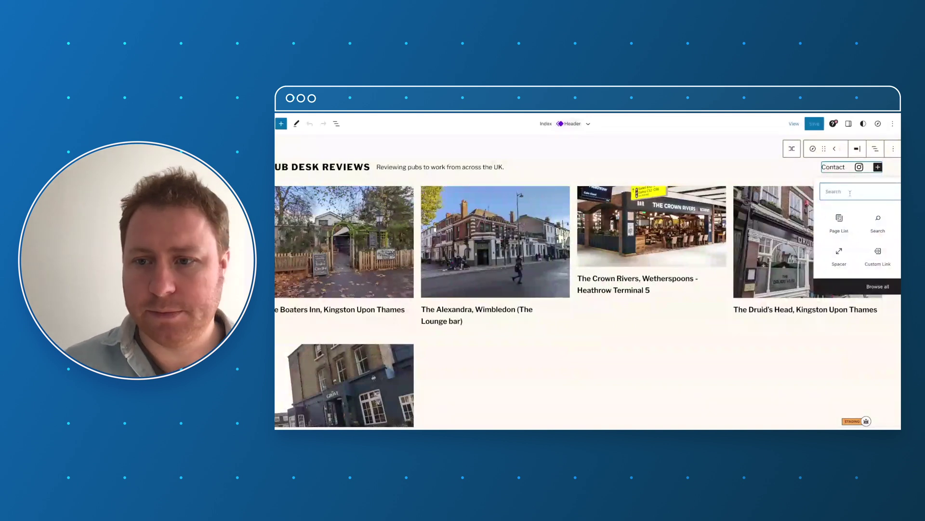
{"action": "type", "text": "pa"}
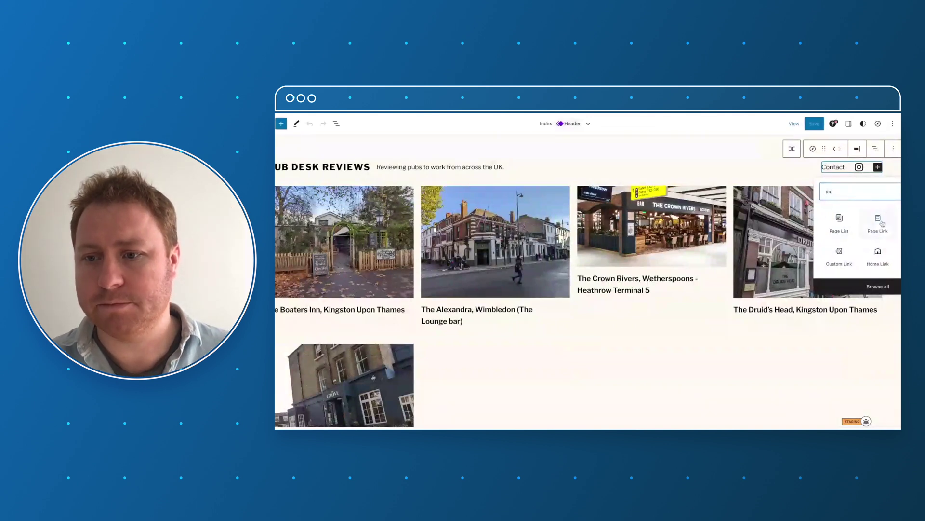
{"action": "left_click", "coordinate": [878, 223]}
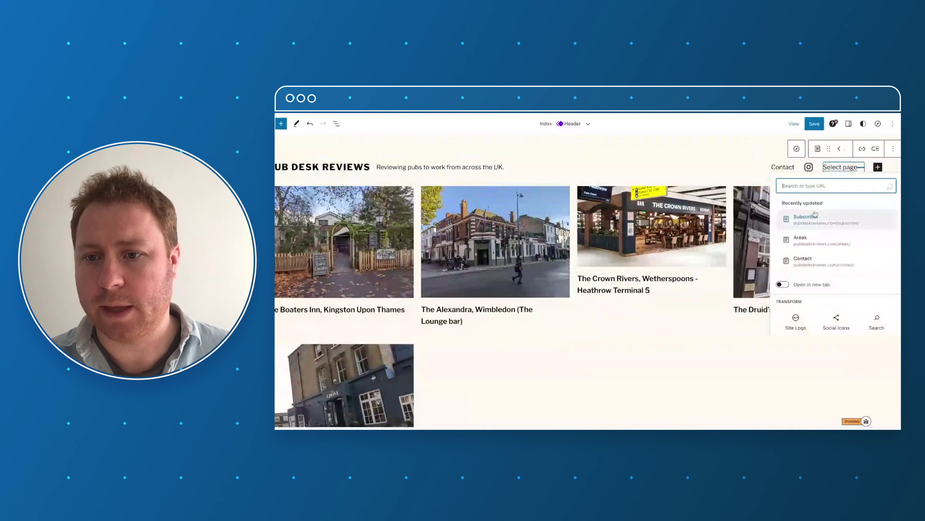
{"action": "left_click", "coordinate": [817, 218]}
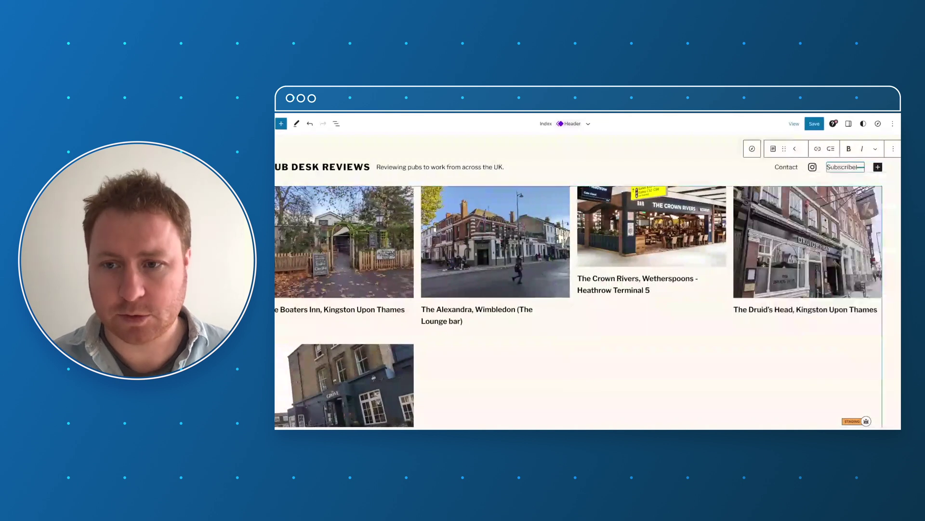
{"action": "left_click", "coordinate": [795, 150]}
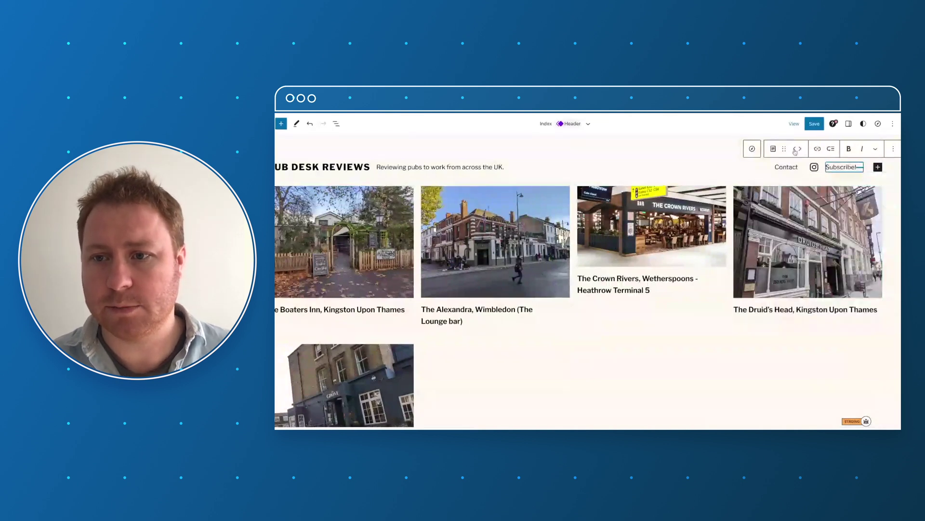
{"action": "left_click", "coordinate": [795, 149]}
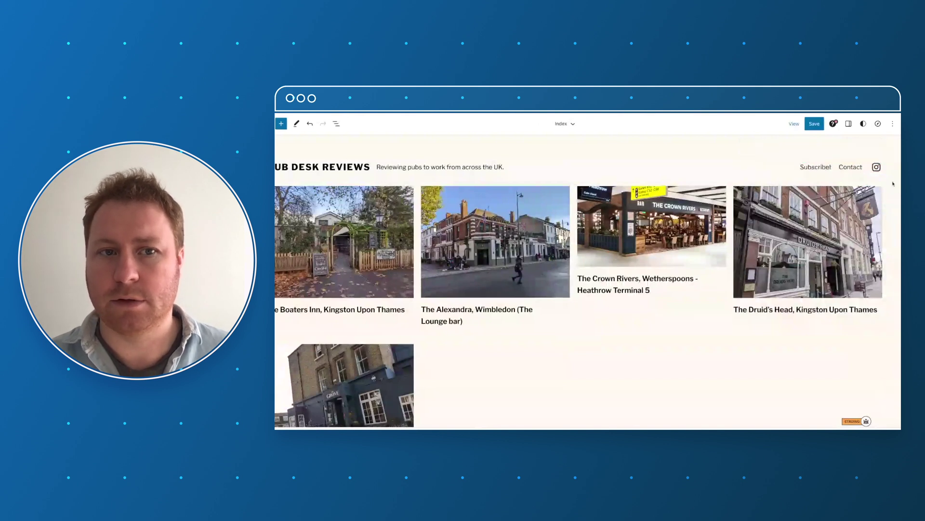
{"action": "key", "text": "ctrl+s"}
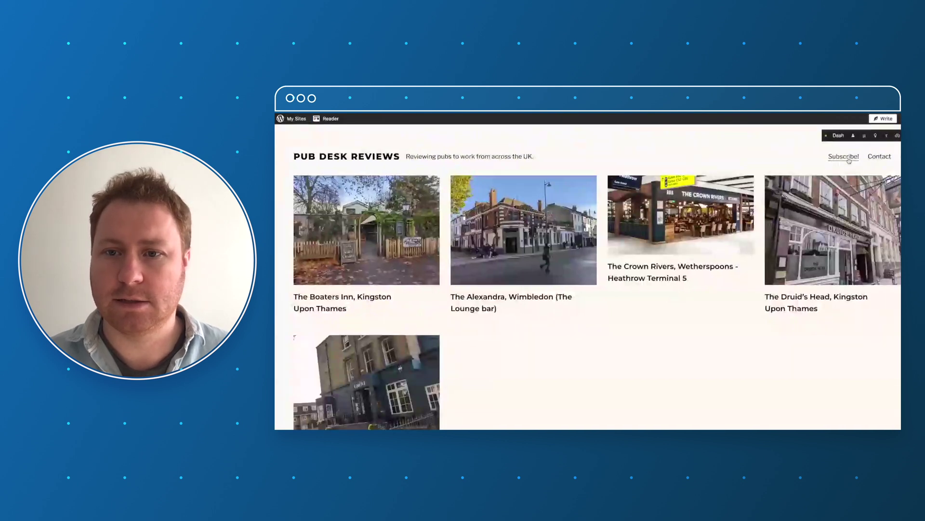
Follow the header's Subscribe! link and scroll through the live sign-up page.
{"action": "left_click", "coordinate": [849, 161]}
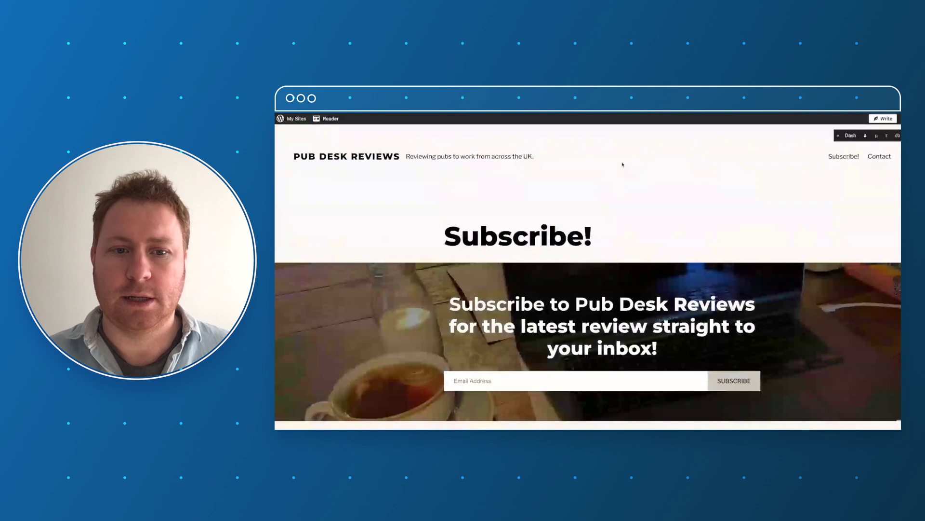
{"action": "scroll", "coordinate": [621, 164], "scroll_direction": "down", "scroll_amount": 1}
{"action": "scroll", "coordinate": [621, 164], "scroll_direction": "down", "scroll_amount": 2}
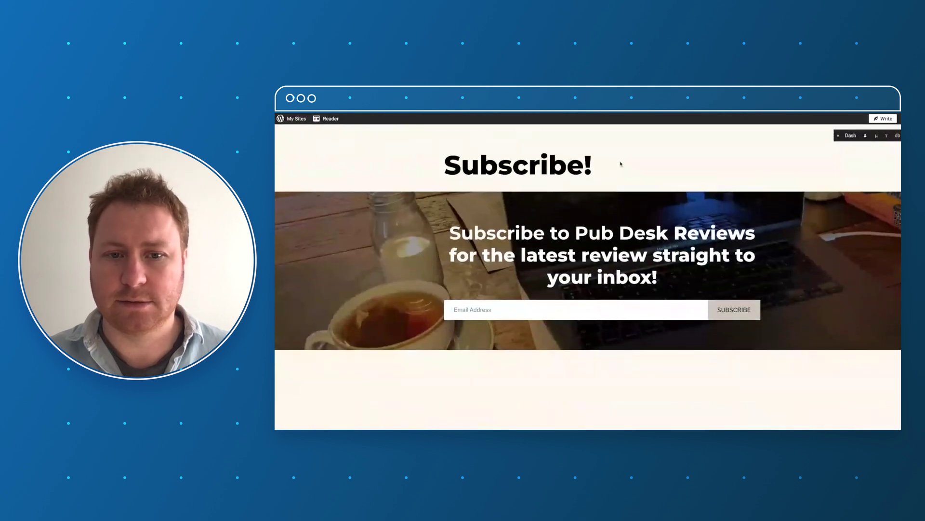
{"action": "scroll", "coordinate": [621, 164], "scroll_direction": "down", "scroll_amount": 3}
{"action": "scroll", "coordinate": [623, 166], "scroll_direction": "up", "scroll_amount": 2}
{"action": "scroll", "coordinate": [622, 165], "scroll_direction": "up", "scroll_amount": 4}
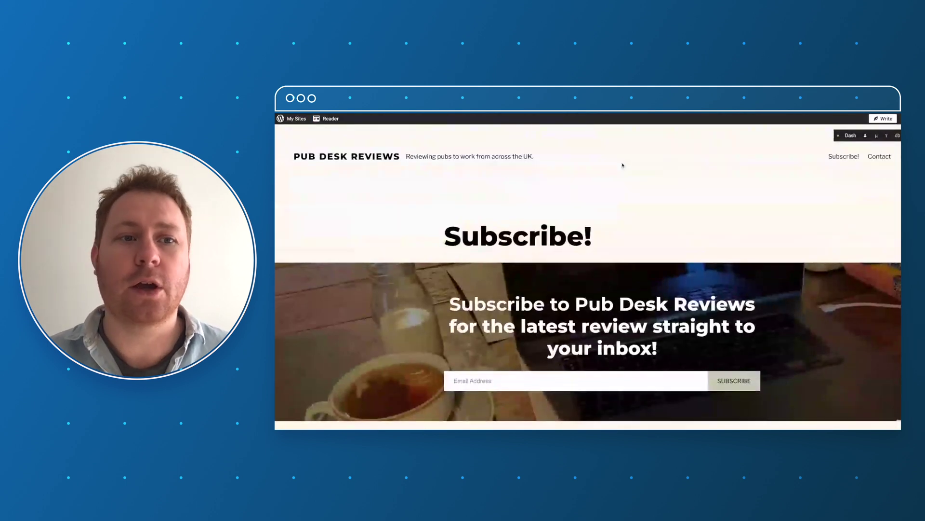